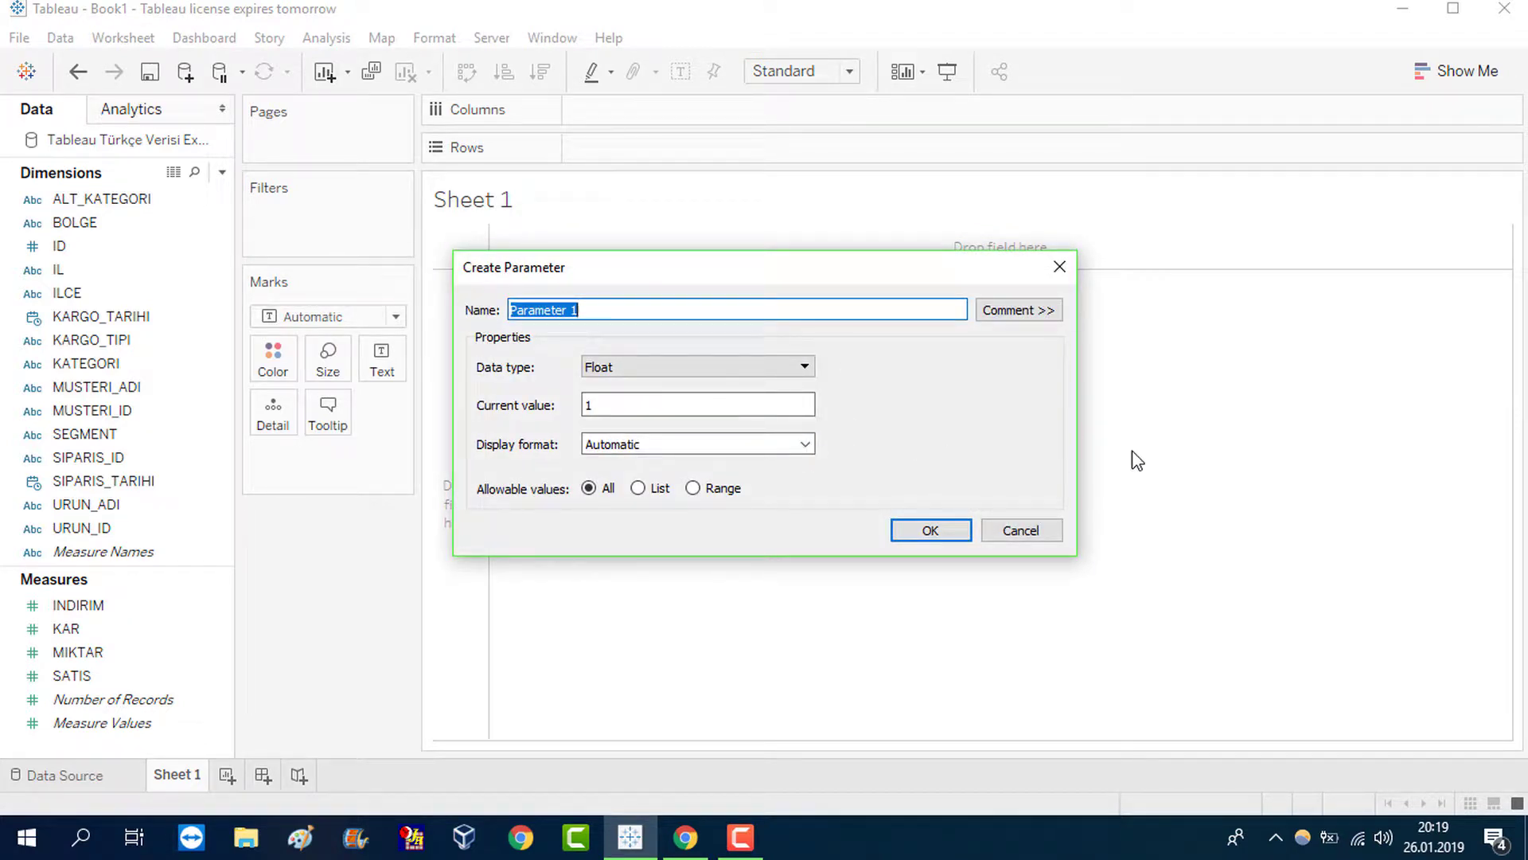
Name the new parameter "Ölçüt Seçimi", with the String data type and a list of allowable values.
type("Ölçüt Seçimi")
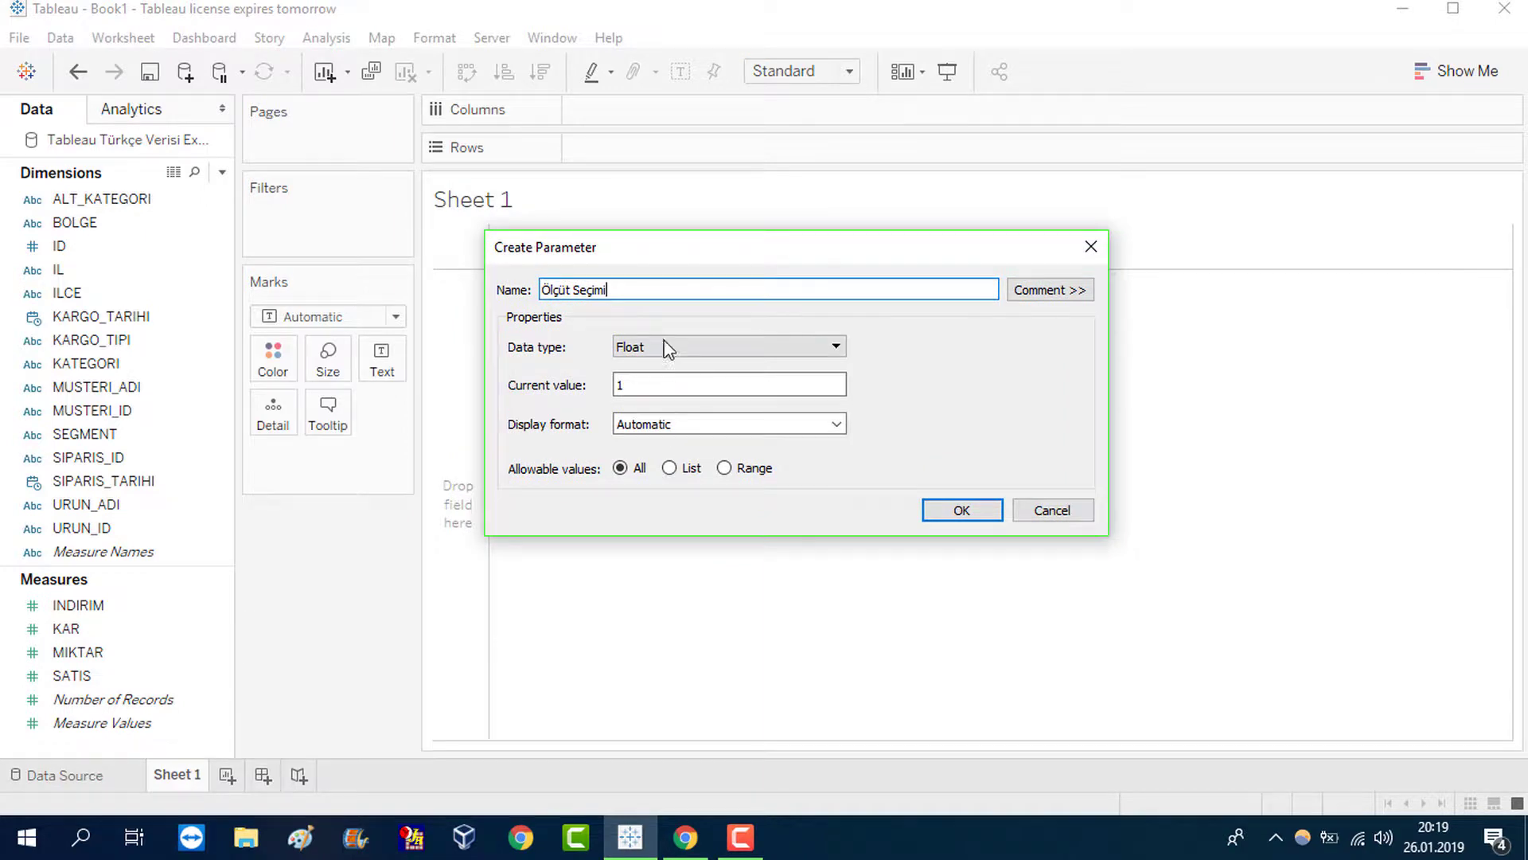
left_click(667, 351)
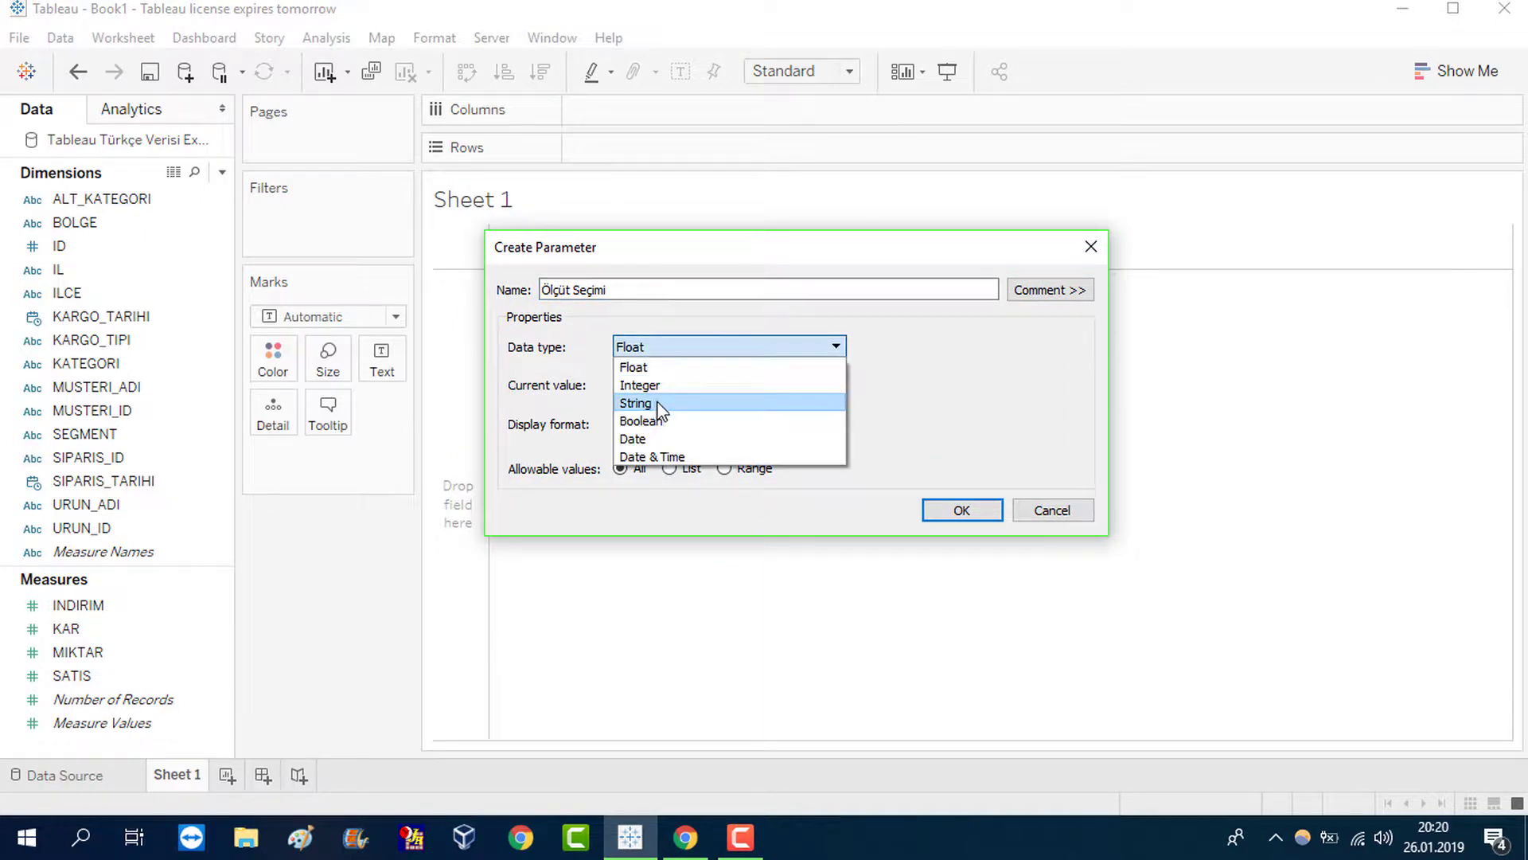
left_click(635, 399)
left_click(668, 468)
Add the list values Kar, Miktar and Satış and create the parameter.
left_click(610, 567)
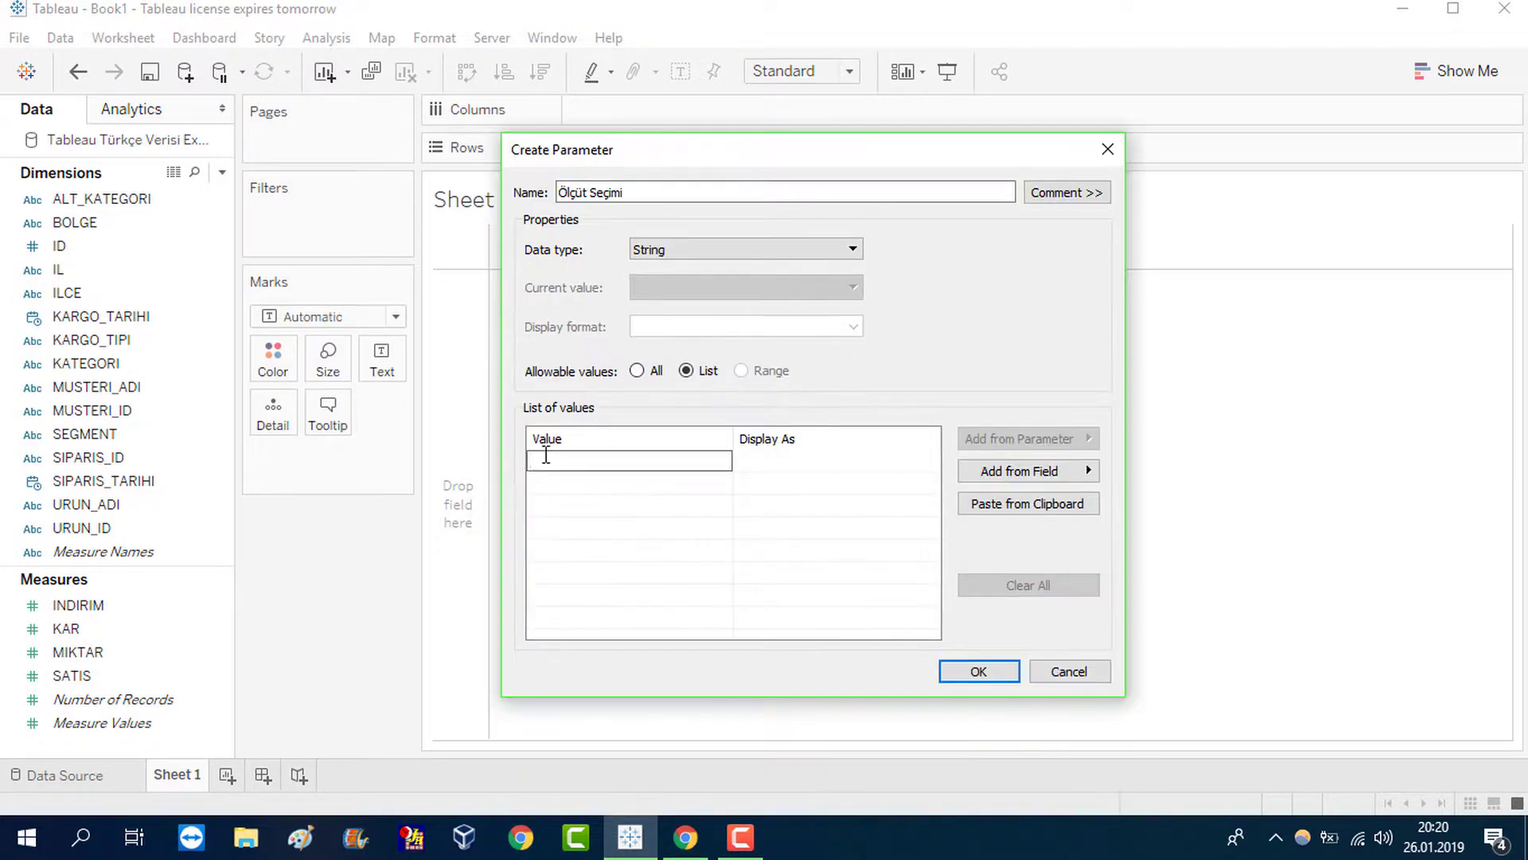
type("Ka")
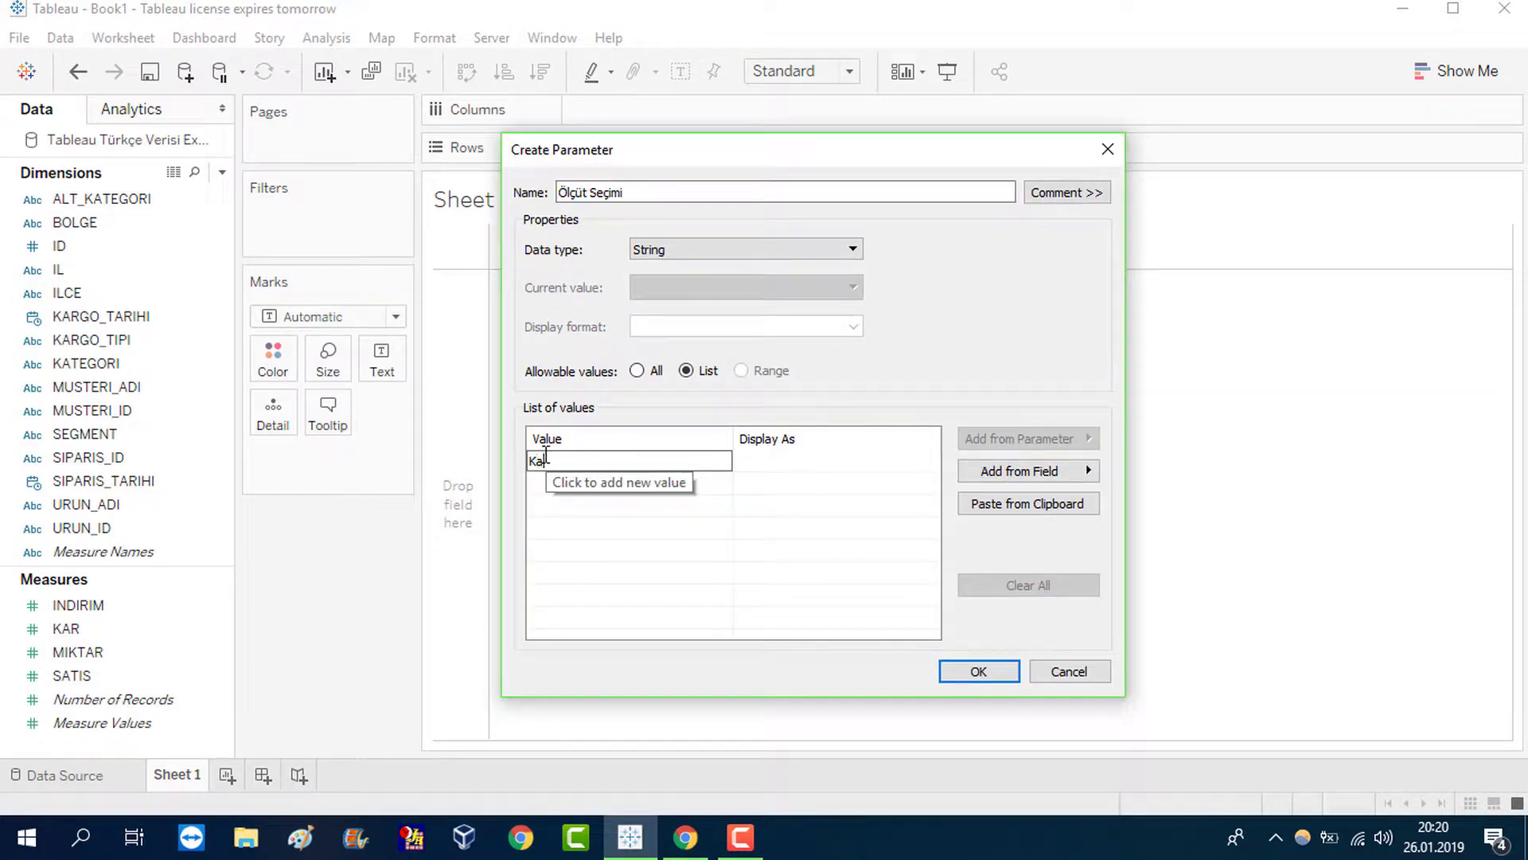
type("r")
key("Return")
left_click(579, 484)
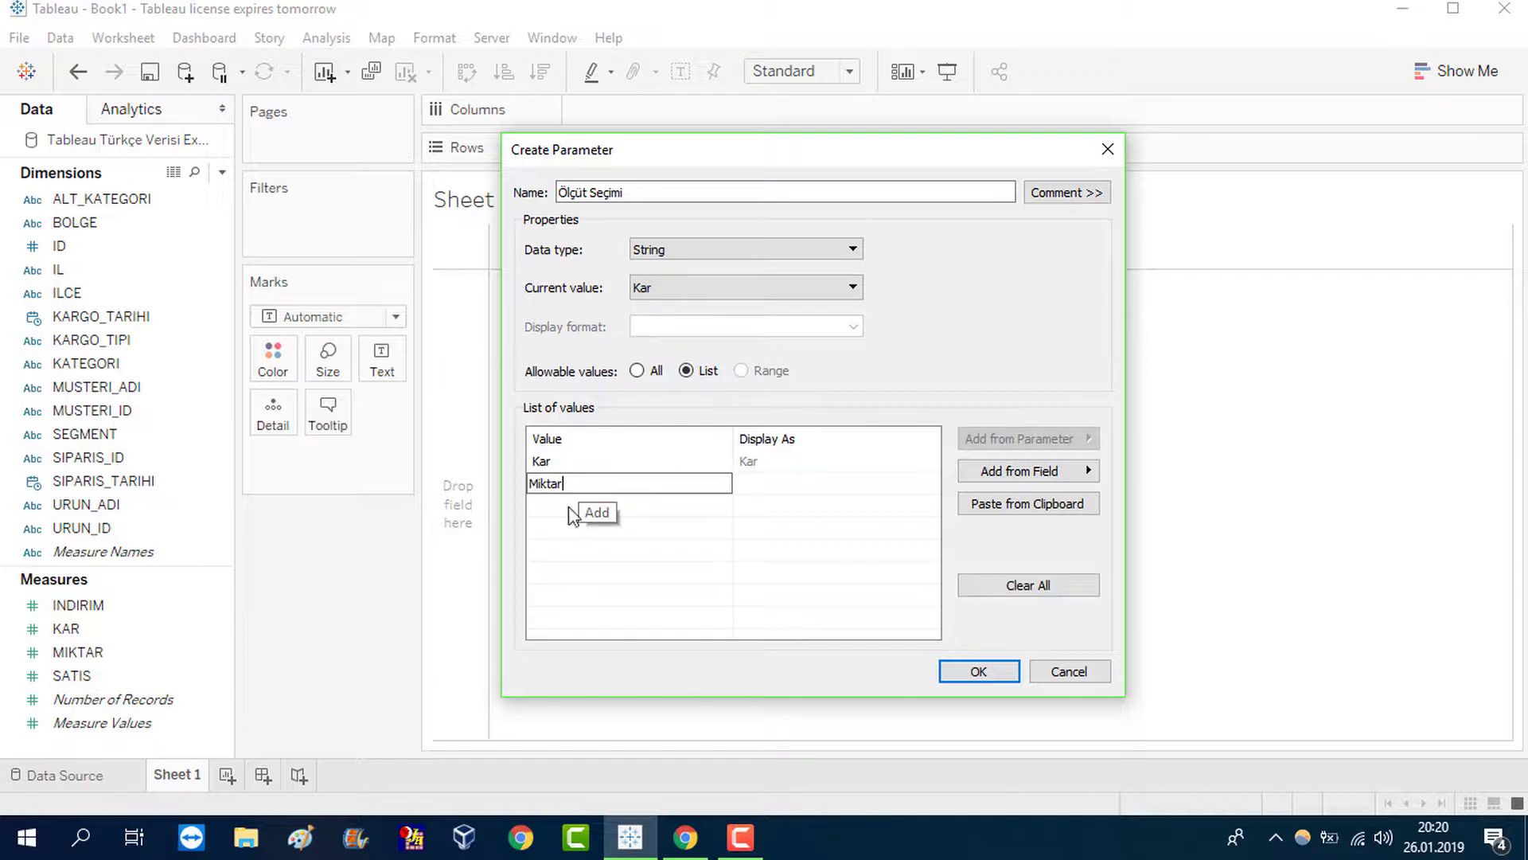
key("Return")
left_click(571, 503)
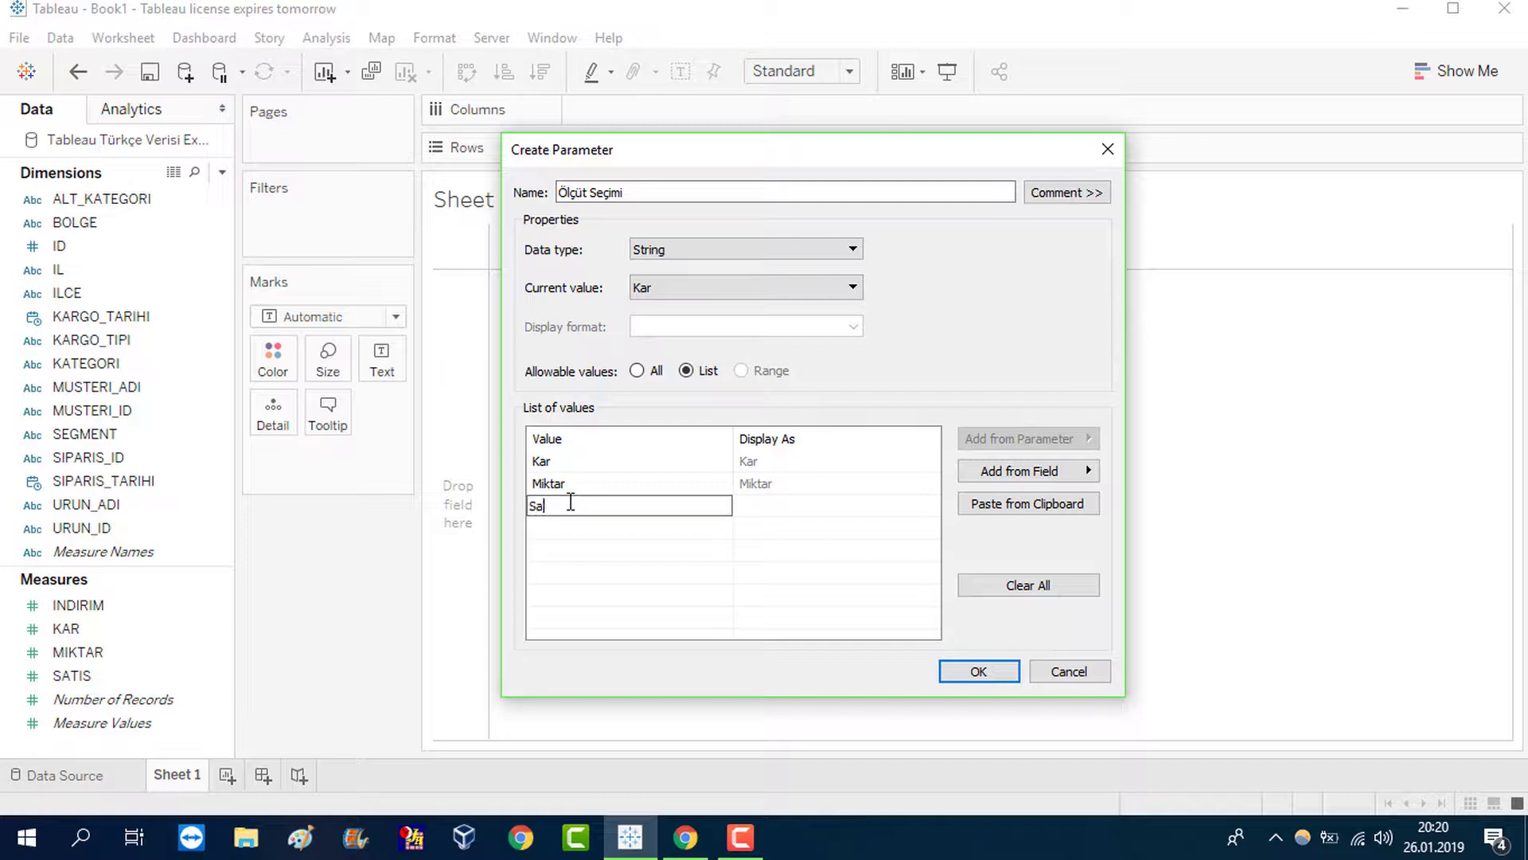
key("Return")
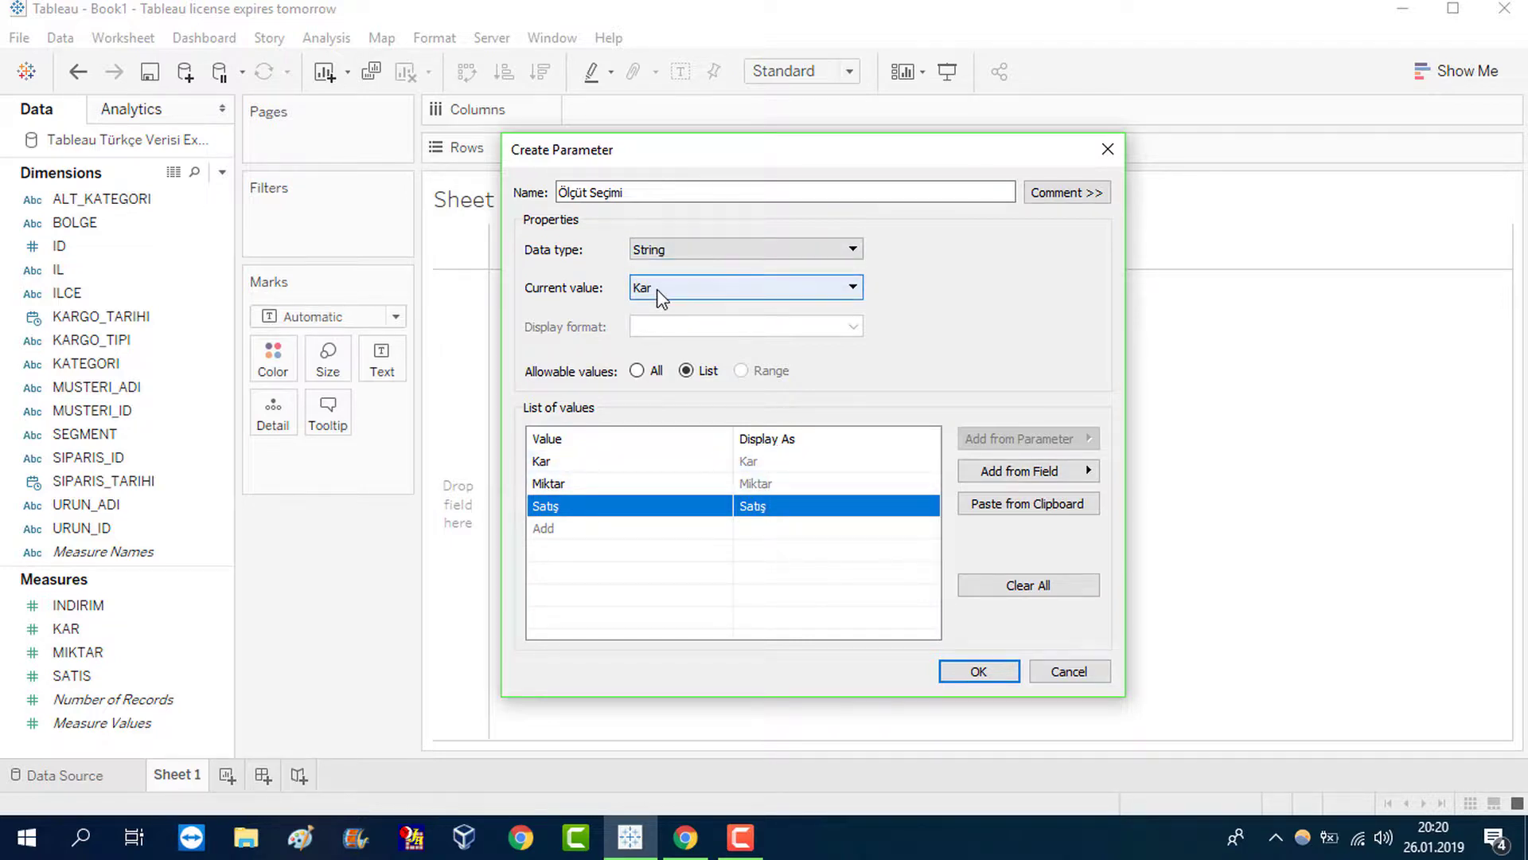
left_click(978, 671)
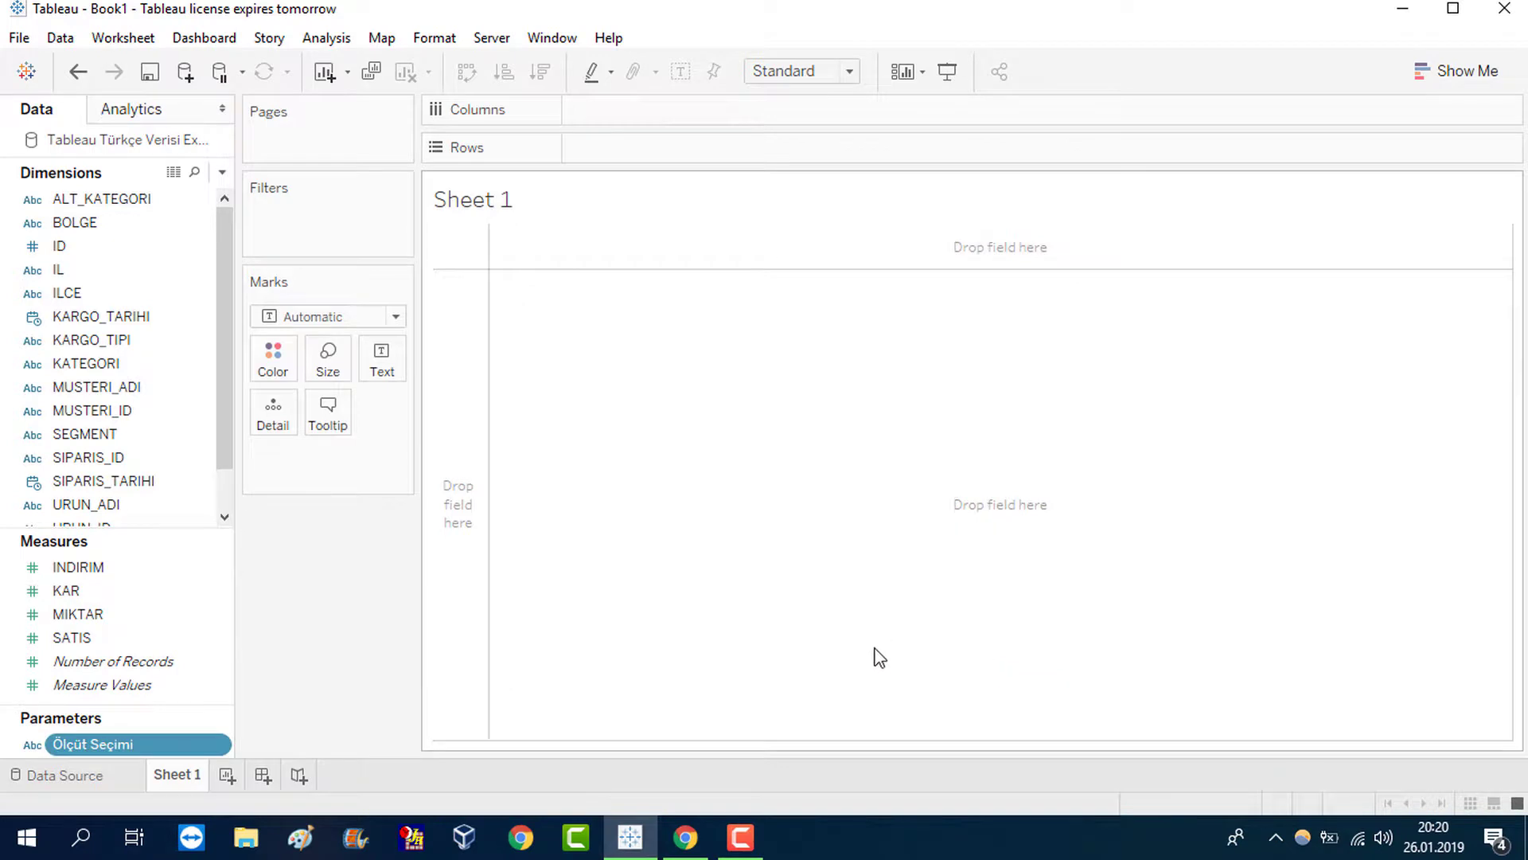
Show the parameter control for Ölçüt Seçimi on Sheet 1.
right_click(180, 750)
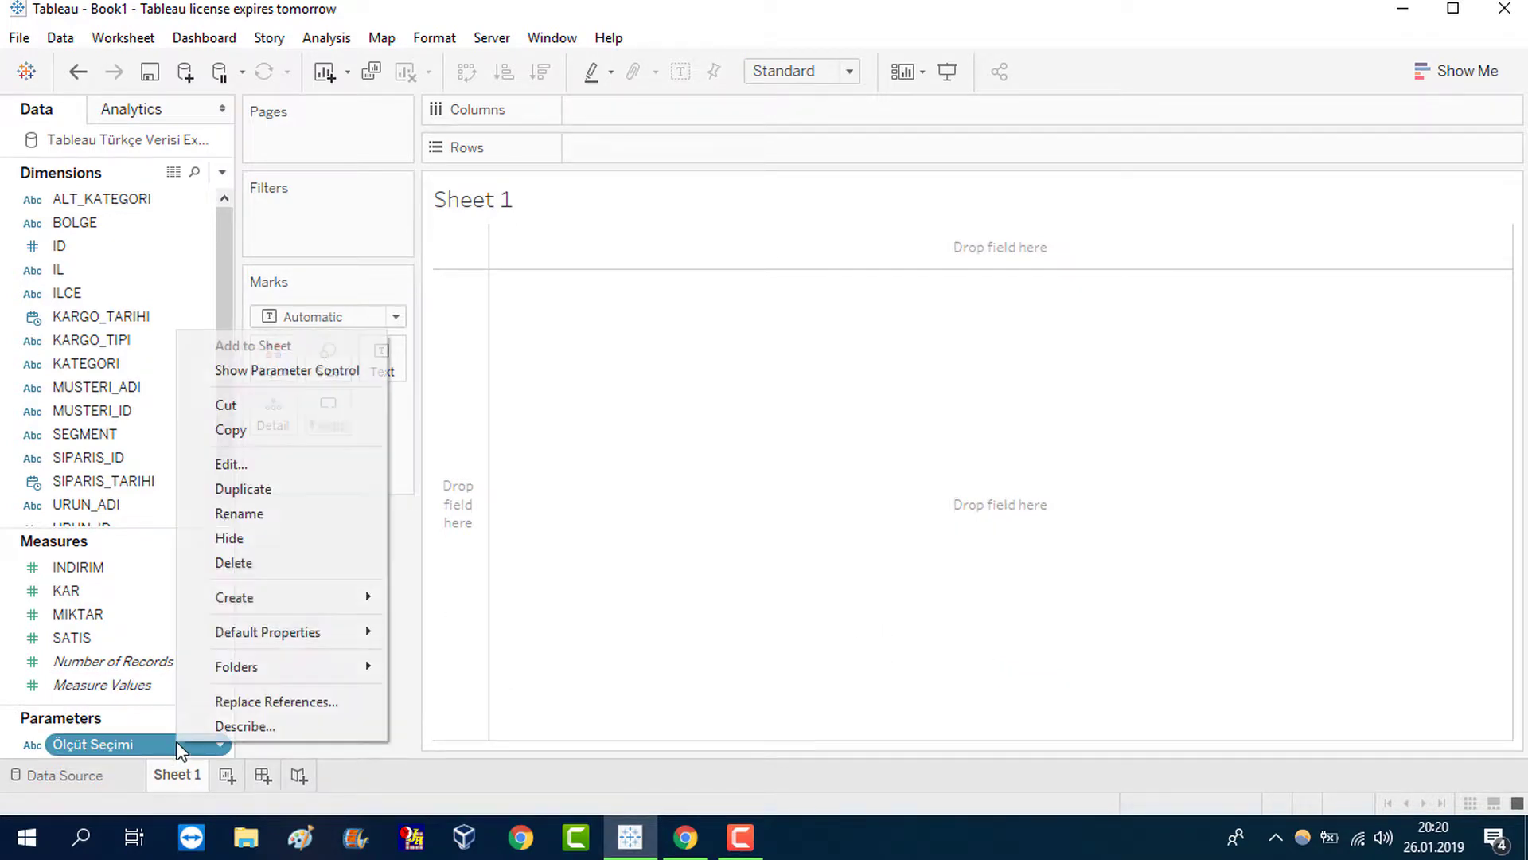
left_click(302, 371)
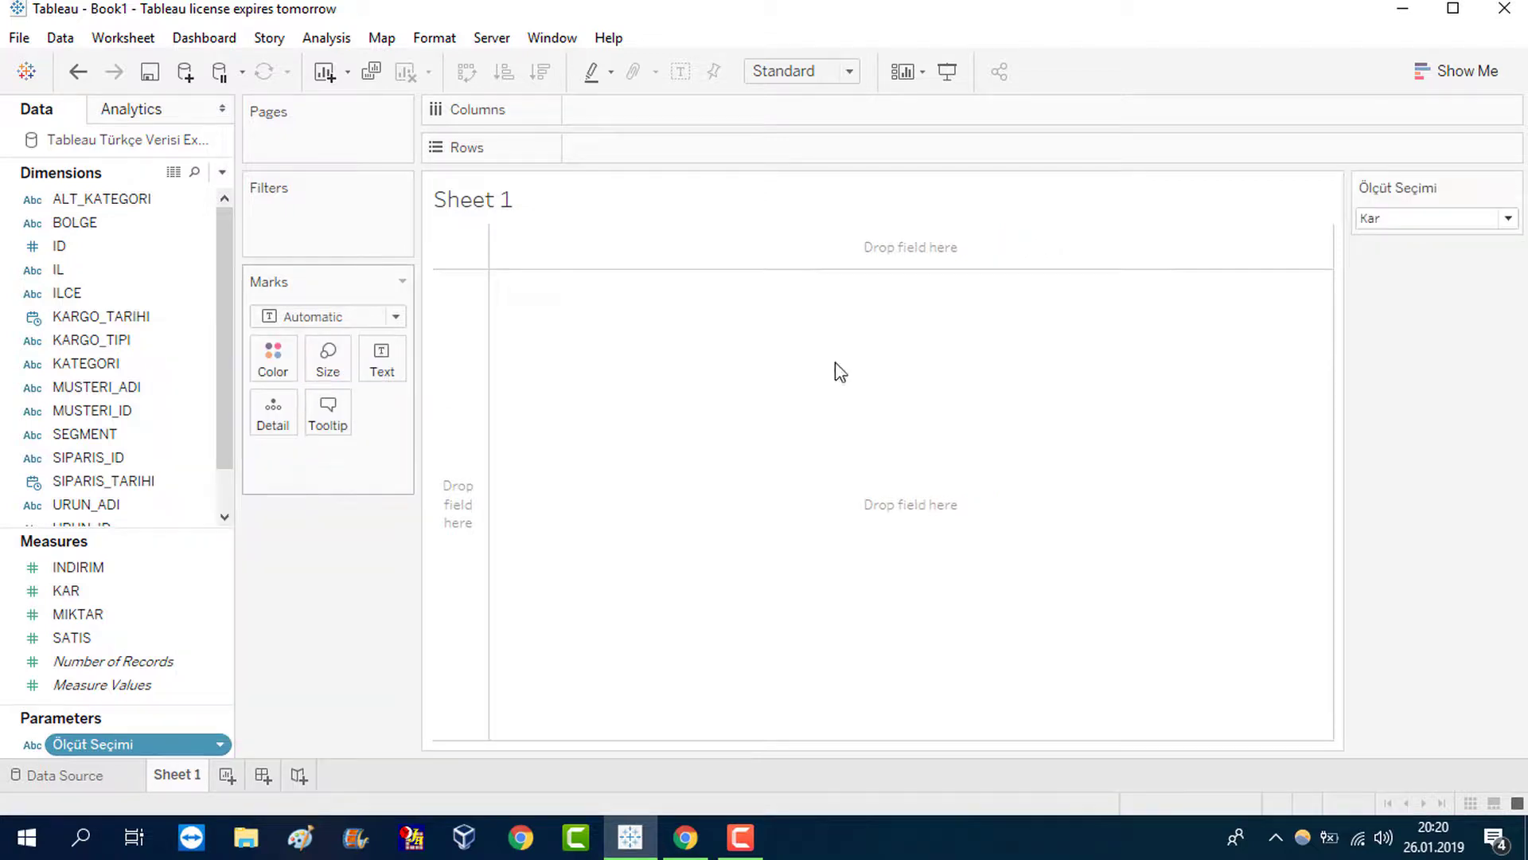
left_click(1402, 236)
left_click(780, 339)
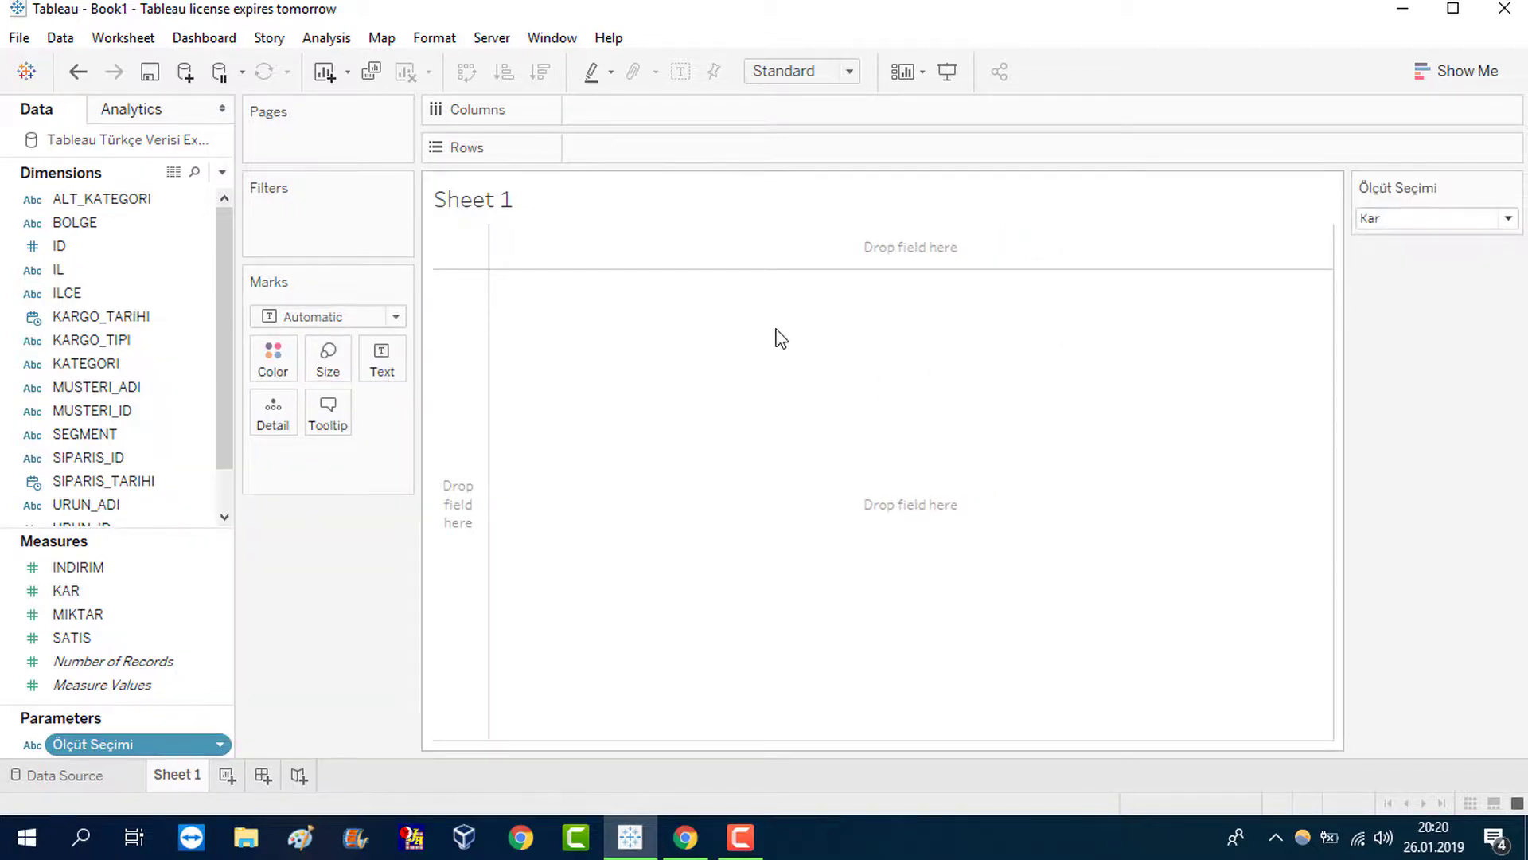
Create a calculated field starting with CASE [Ölçüt Seçimi] and the line WHEN "Kar" THEN [KAR].
left_click(222, 172)
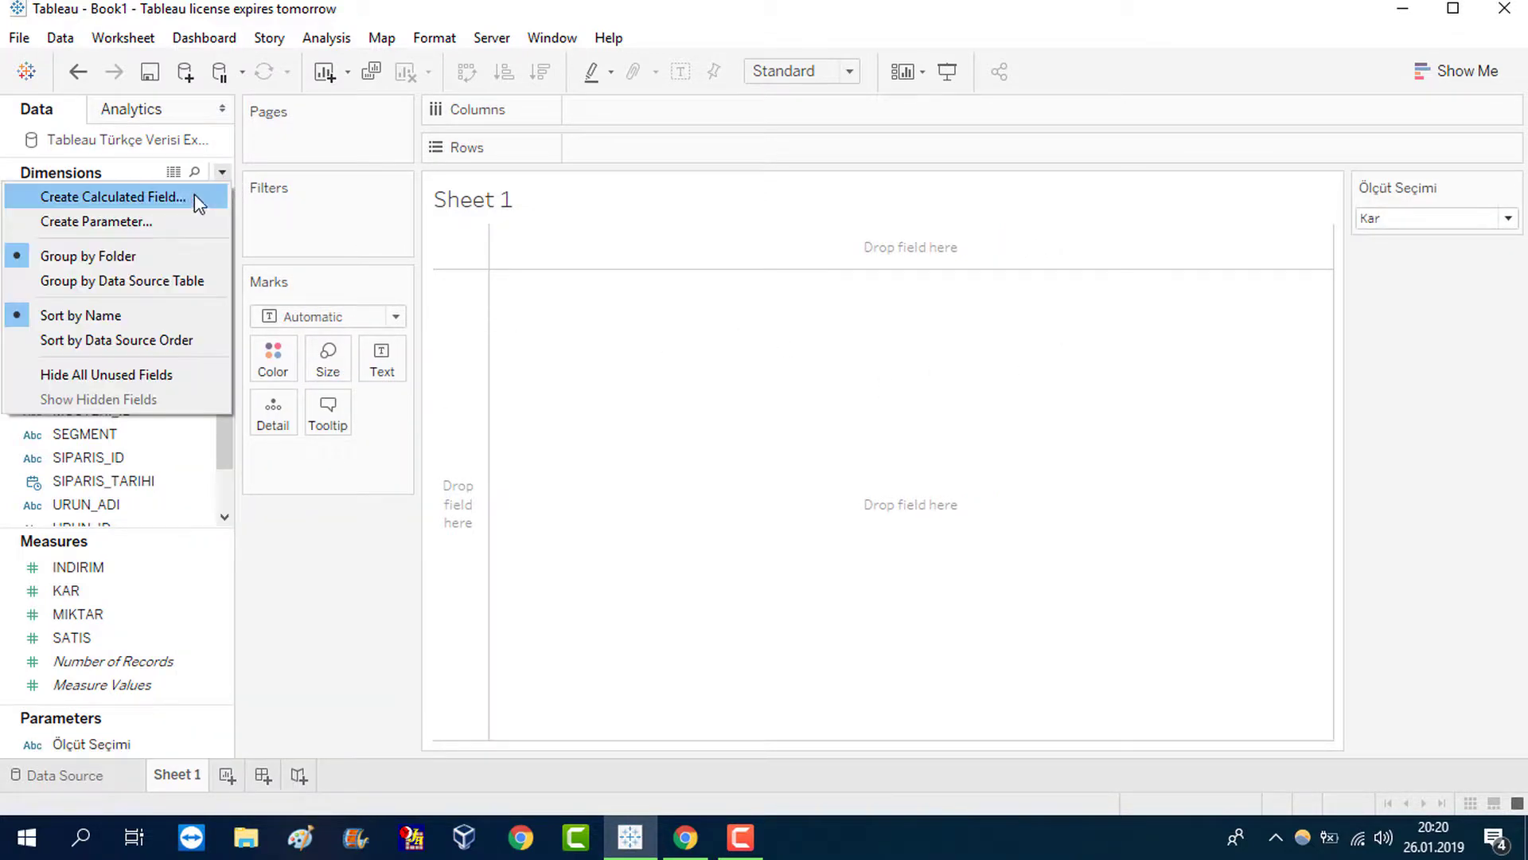
left_click(113, 197)
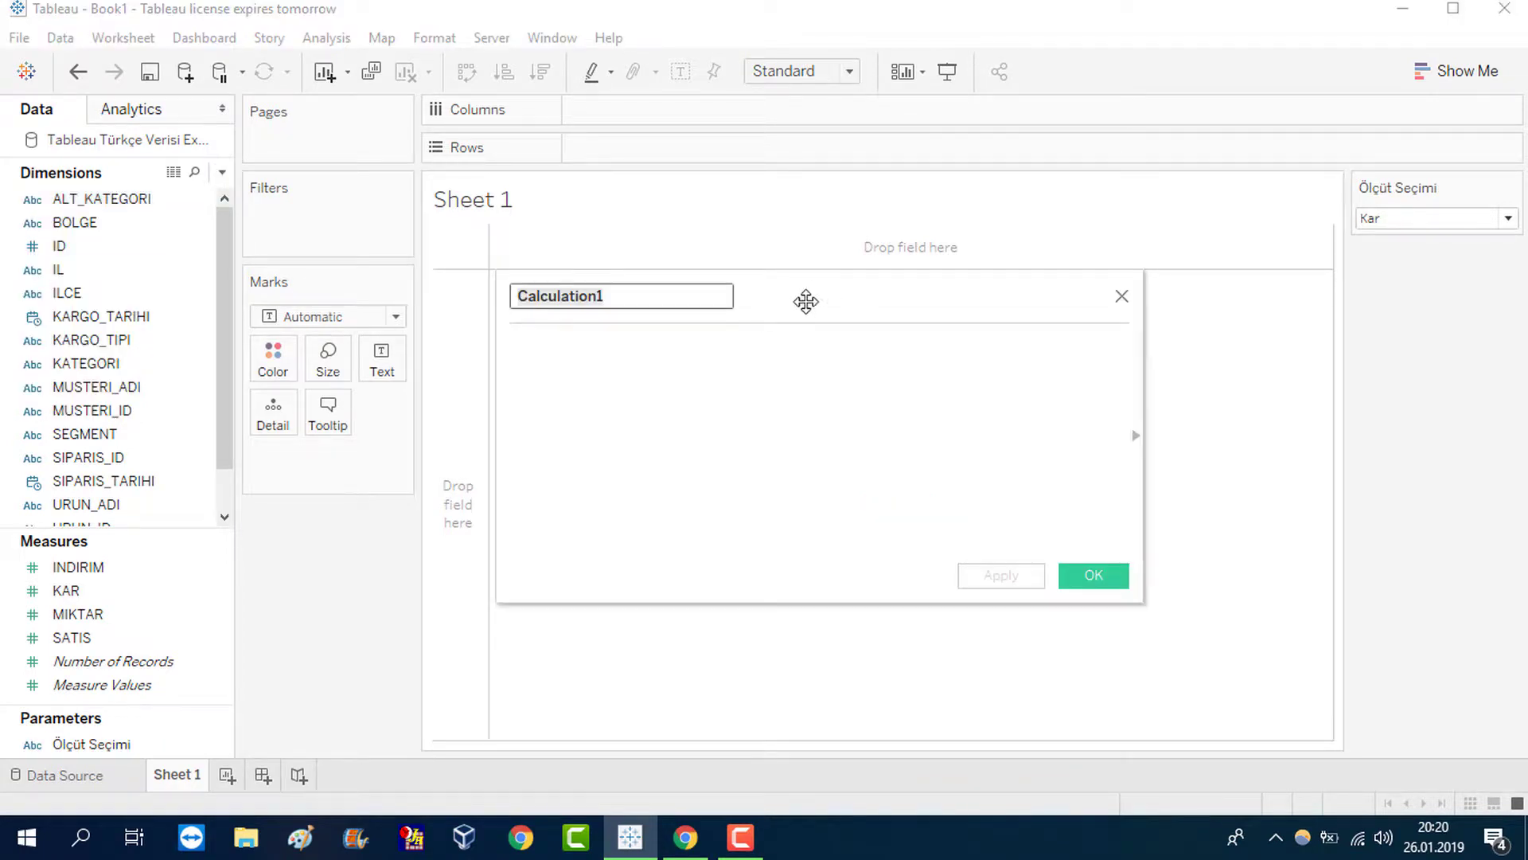
left_click(742, 392)
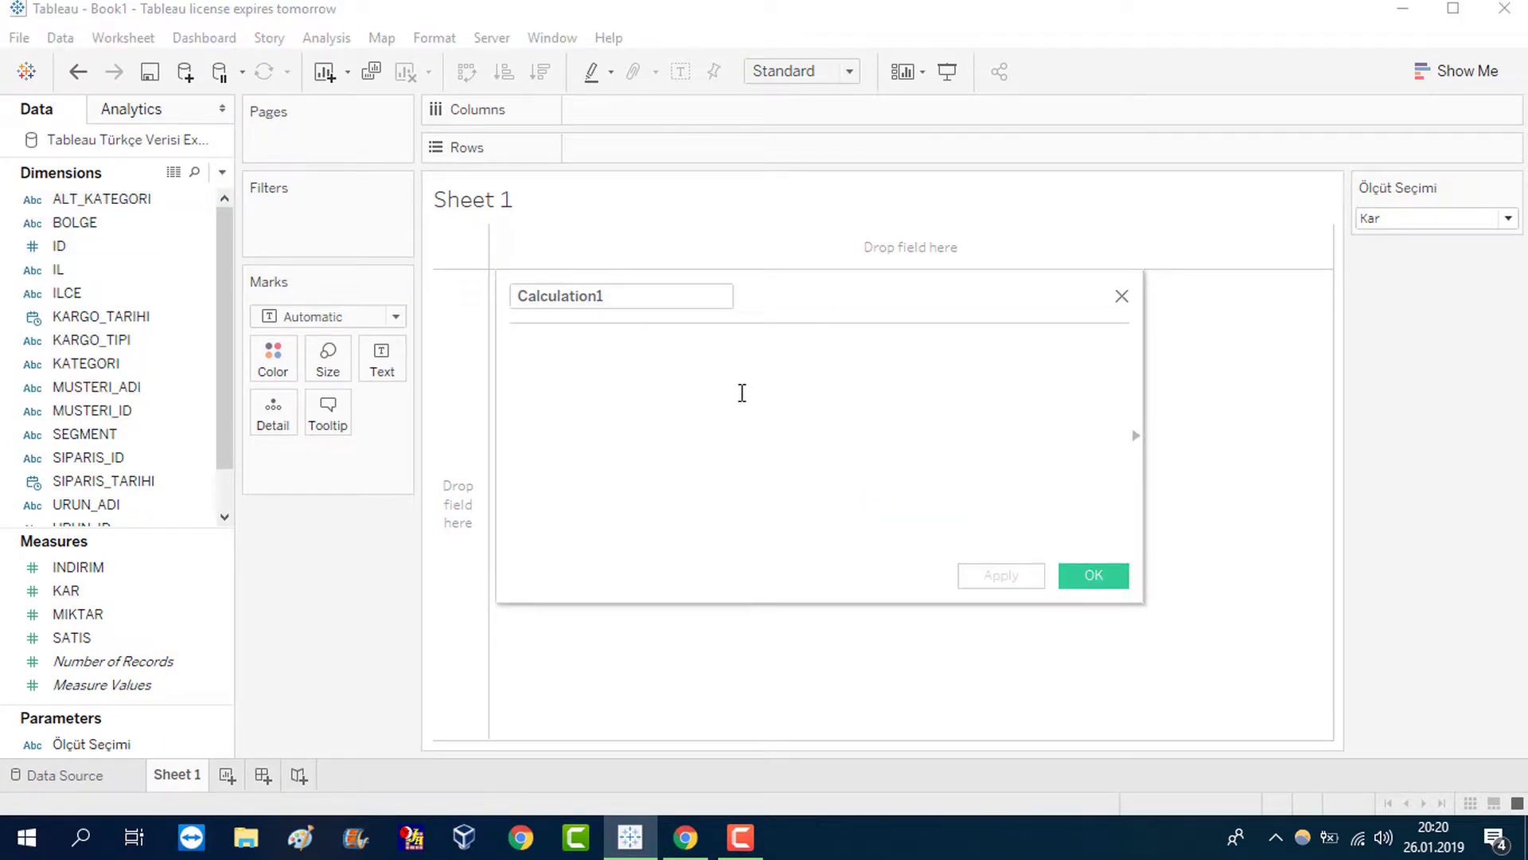
type("CASE")
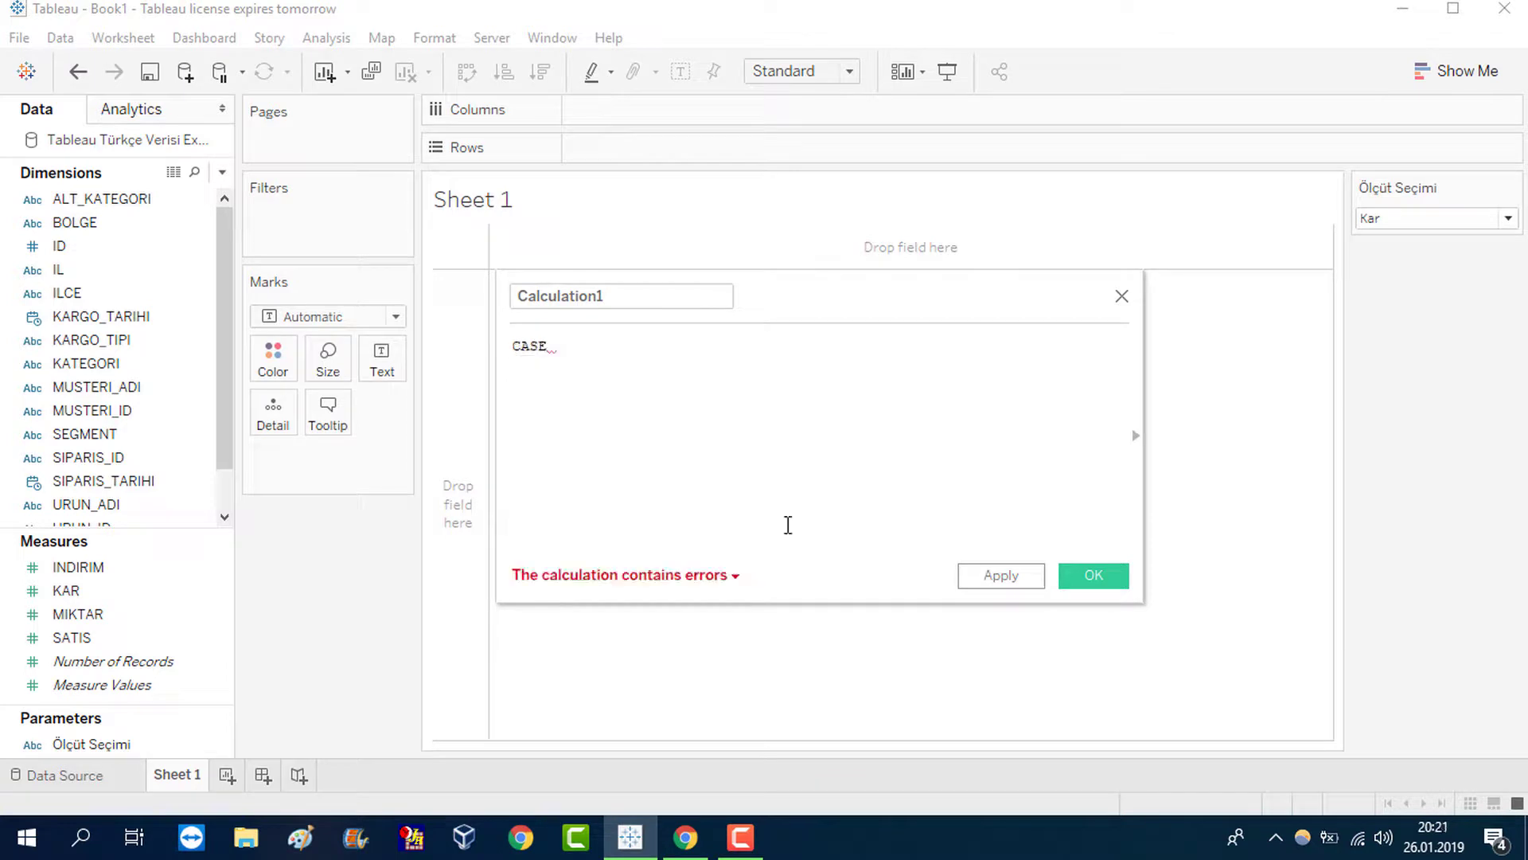
left_click_drag(92, 744, 719, 377)
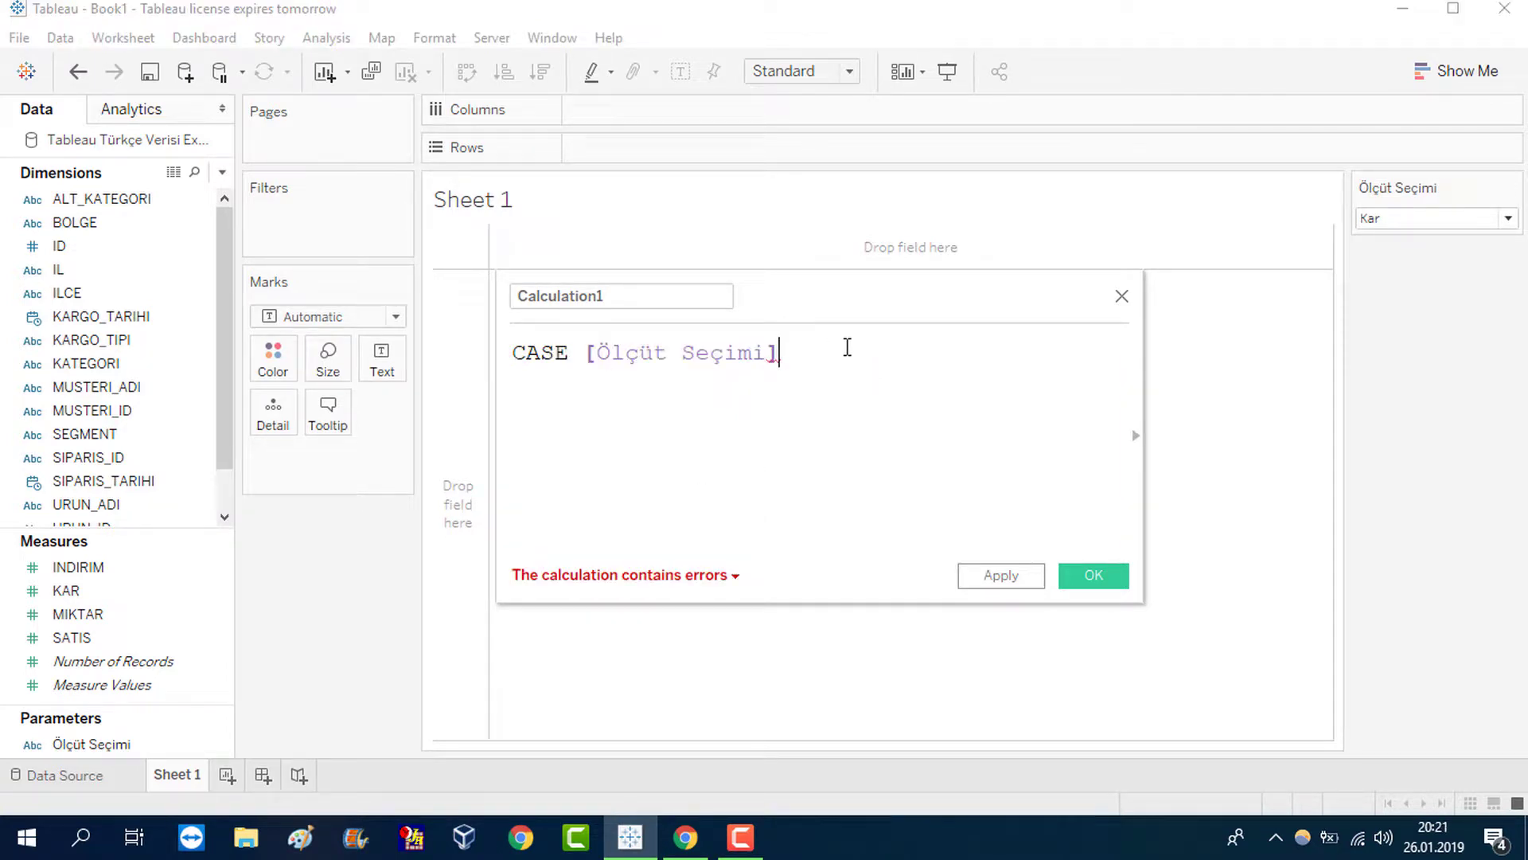
key("Return")
type("WHEN \"Kar\" the")
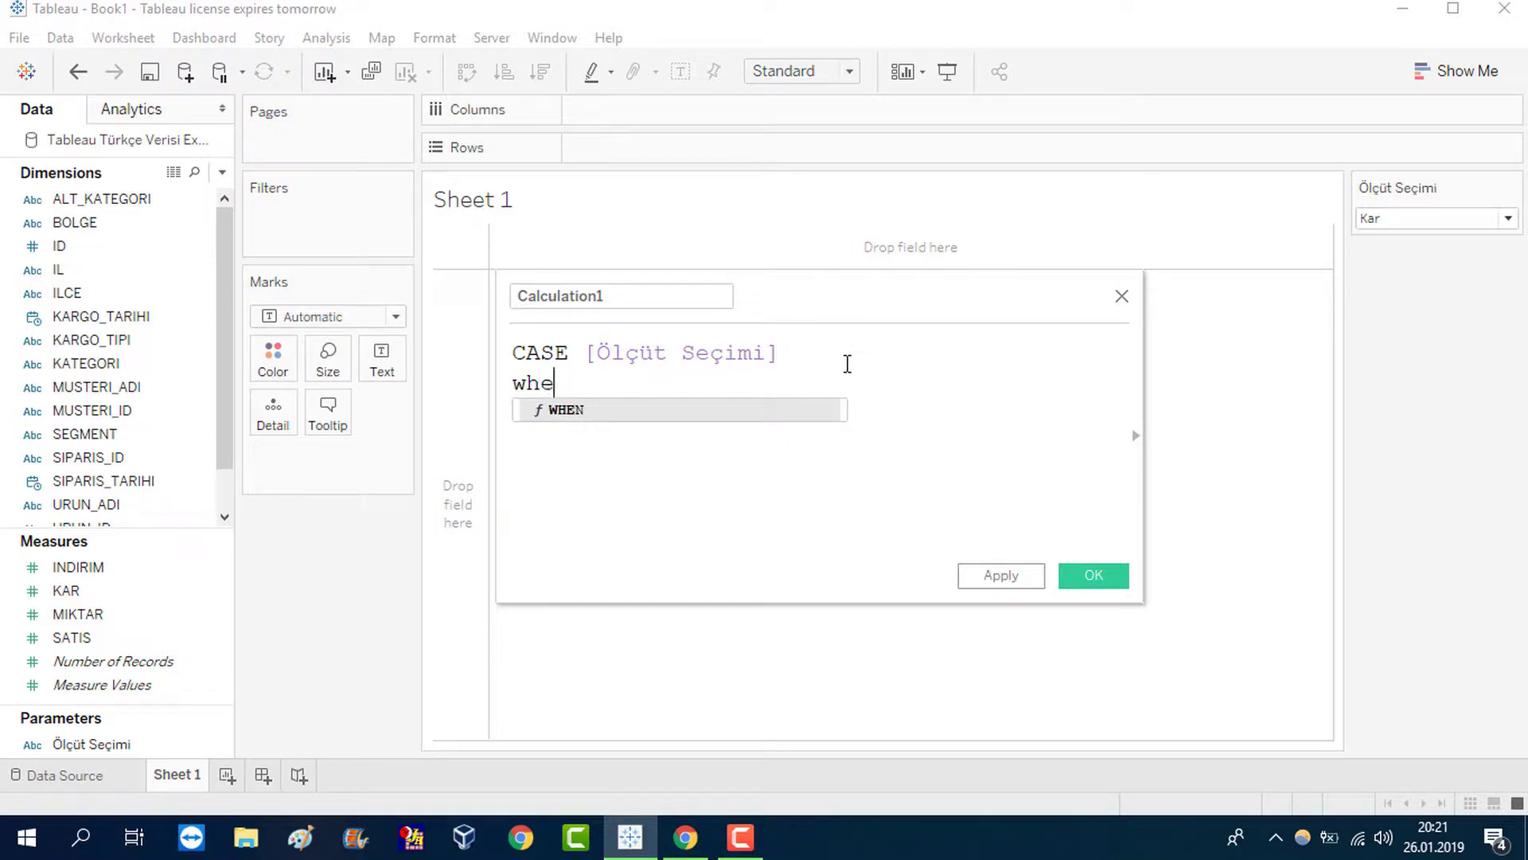
type("n [KAR]")
key("Return")
Complete the CASE formula with WHEN "Miktar" THEN [MIKTAR], WHEN "Satış" THEN [SATIS] and END.
type("WHEN ")
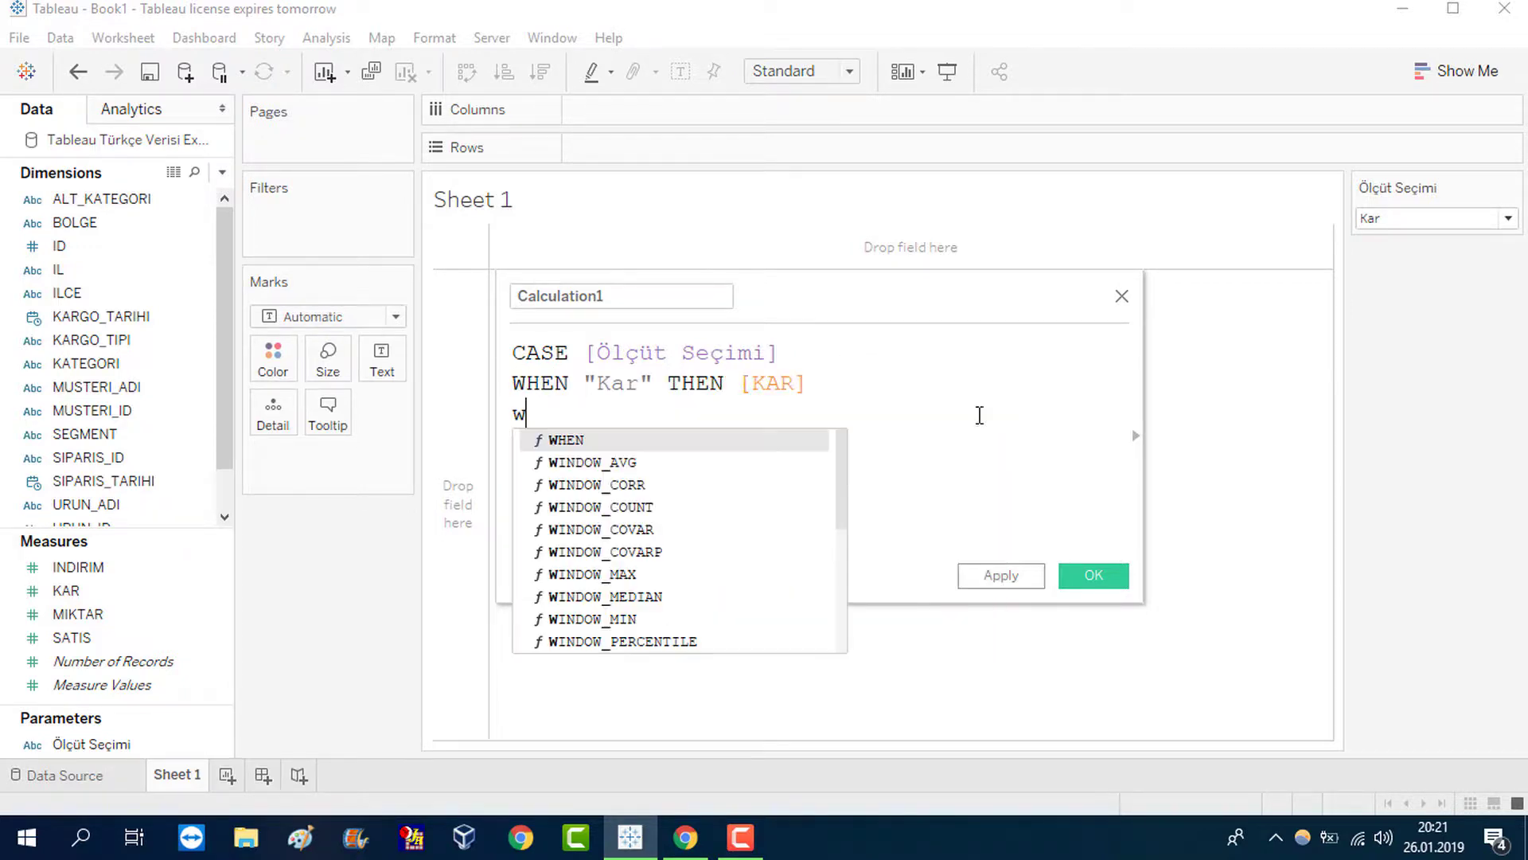
type("\"Miktar\" THEN")
left_click_drag(77, 614, 830, 479)
key("Return")
type("WHEN \"Satış\" then")
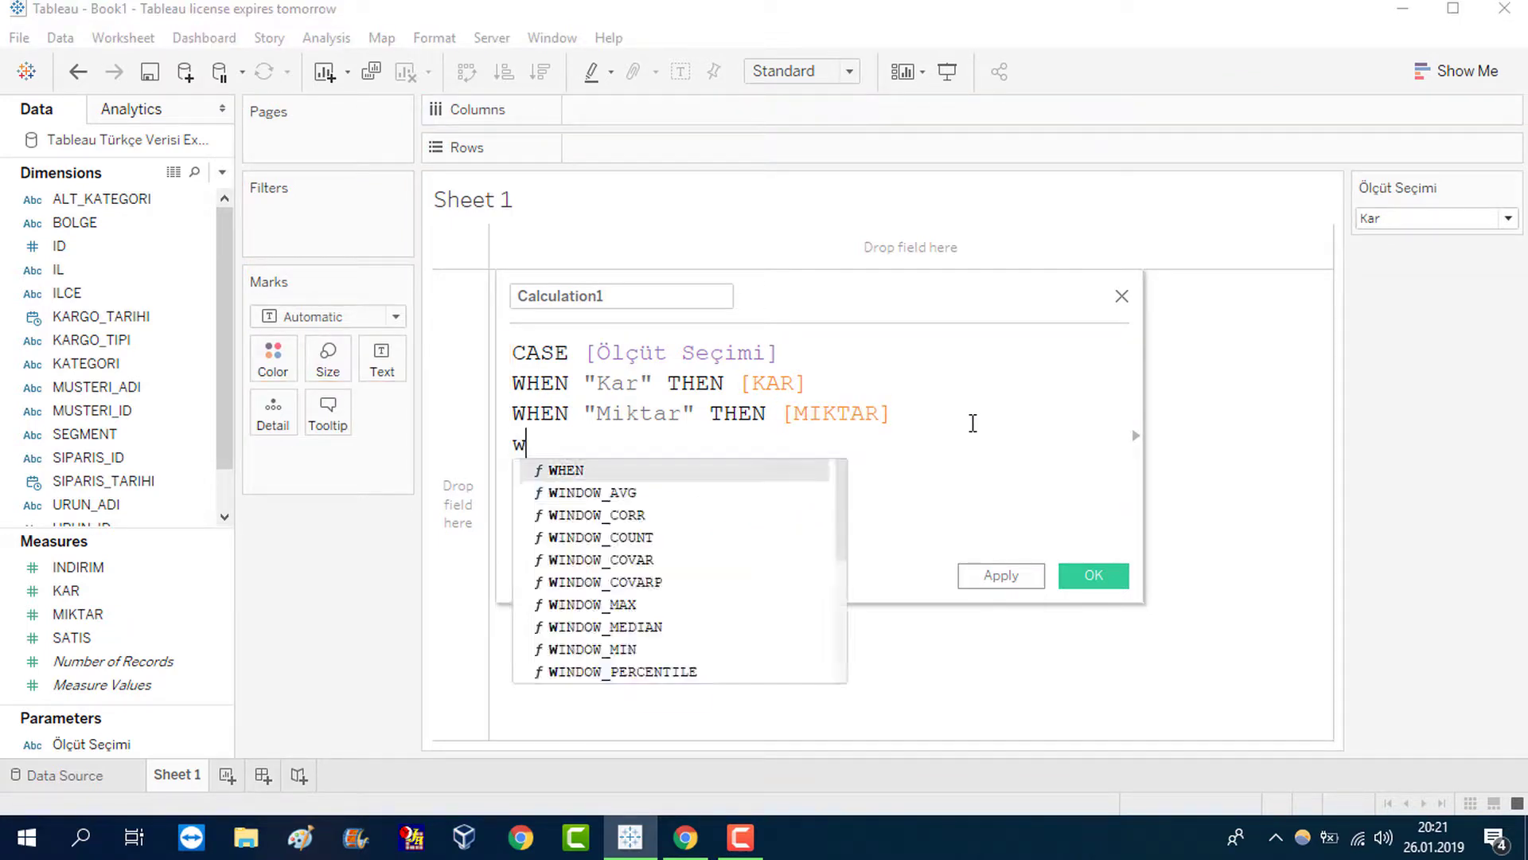
left_click_drag(71, 637, 819, 528)
key("Return")
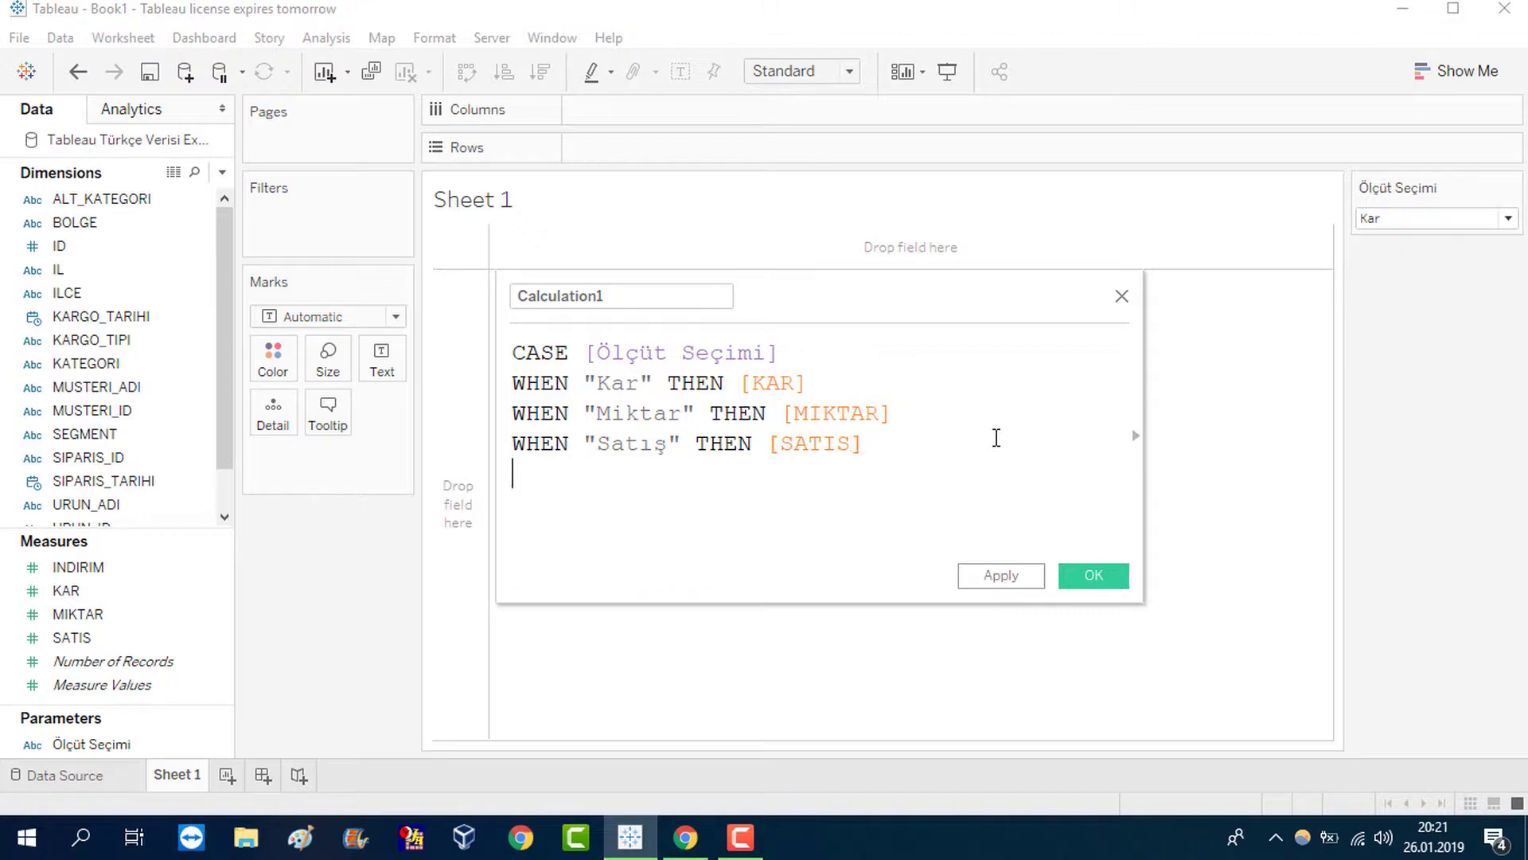
type("end")
key("Return")
Name the calculated field "Ölçütler" and save it.
left_click(679, 288)
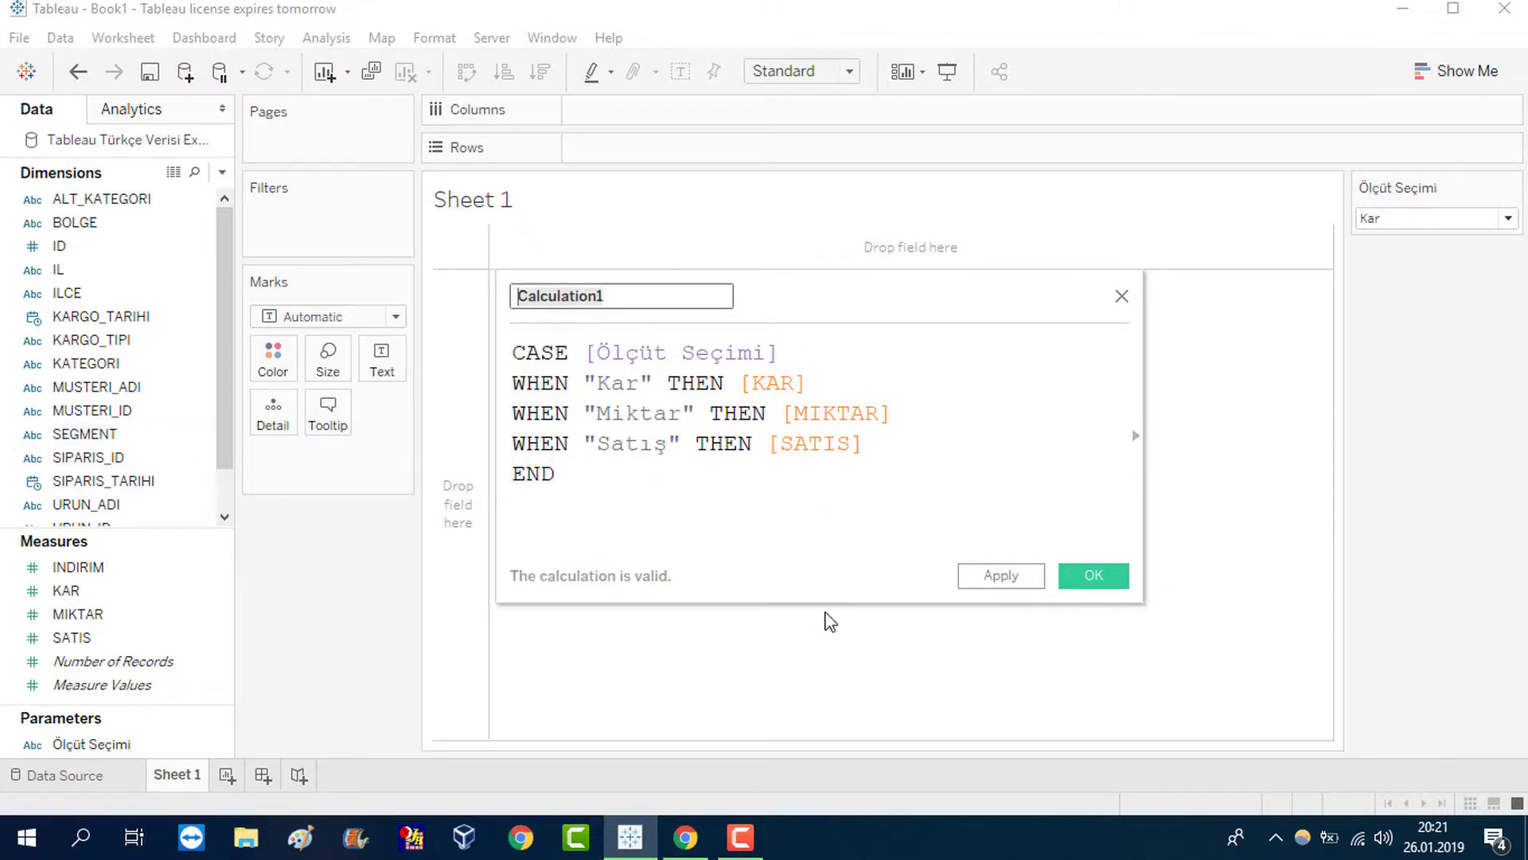
type("Ölçütler")
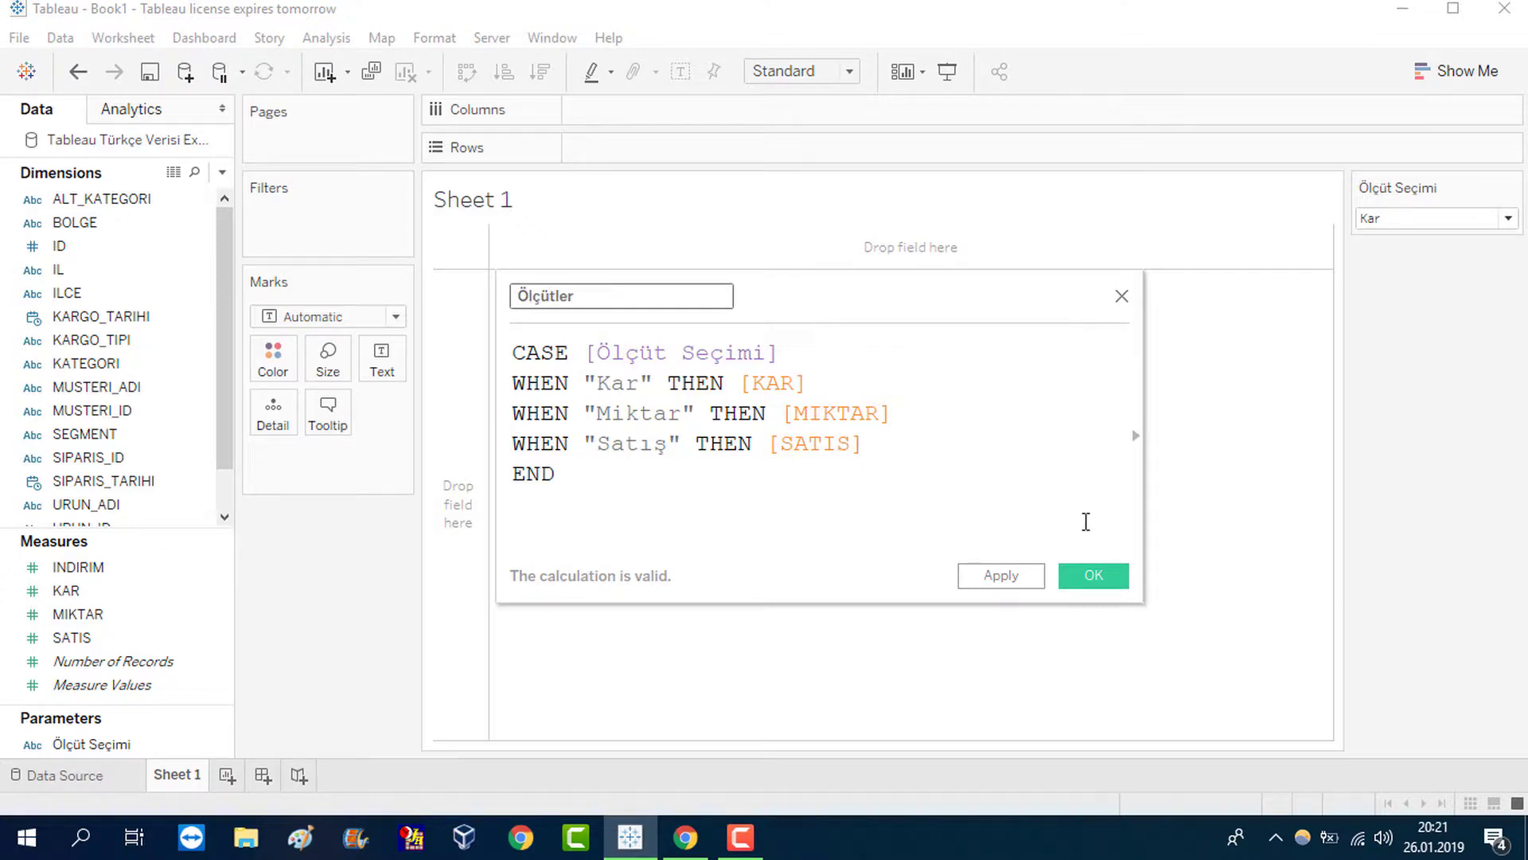
left_click(1094, 574)
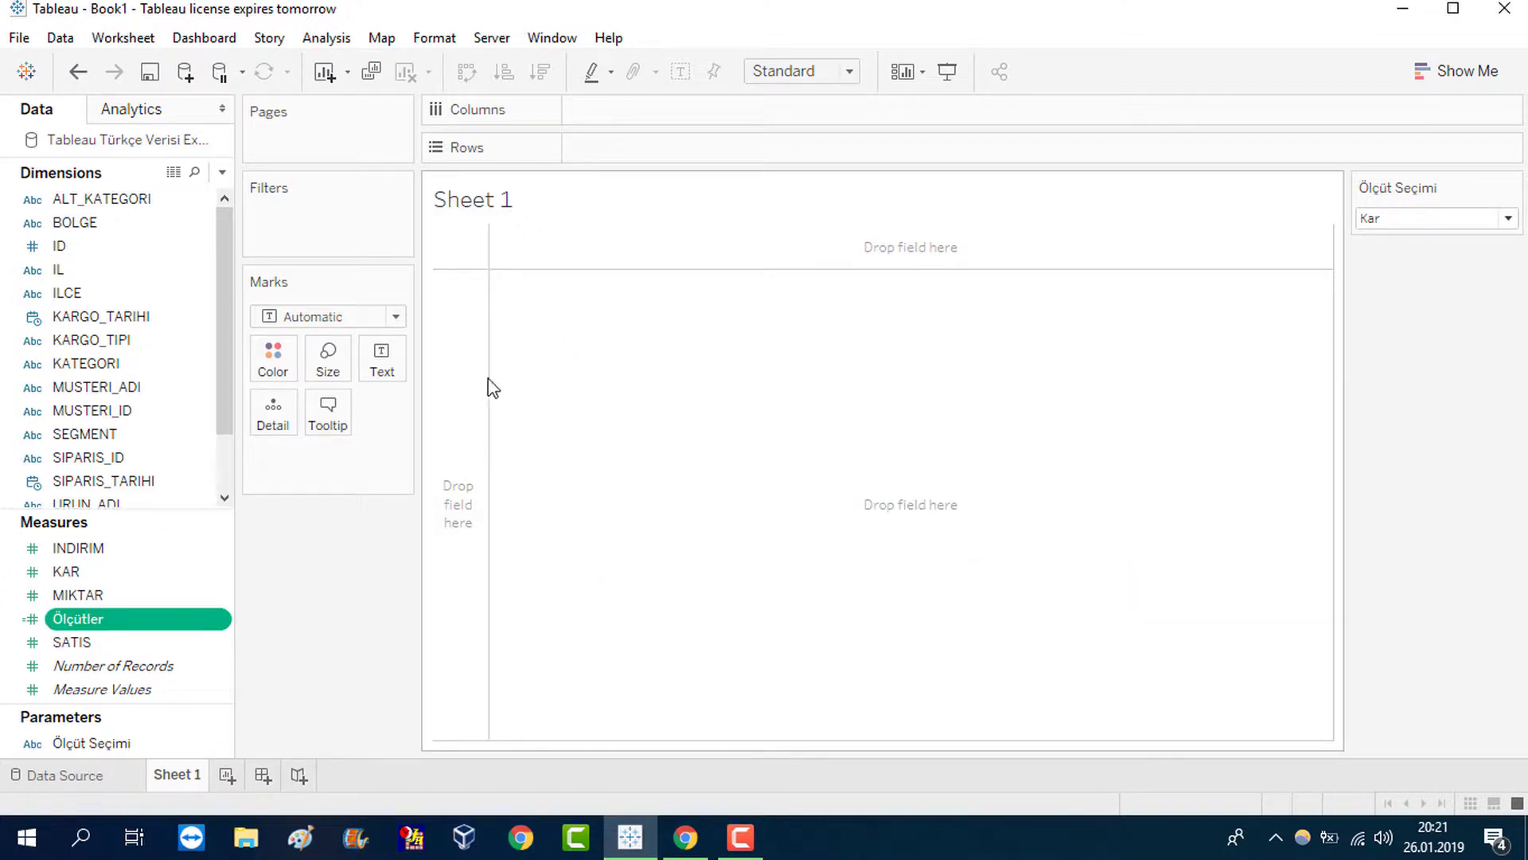
Start a second parameter named "Boyut Seçimi" with the String data type and a list of allowable values.
left_click(222, 171)
left_click(198, 266)
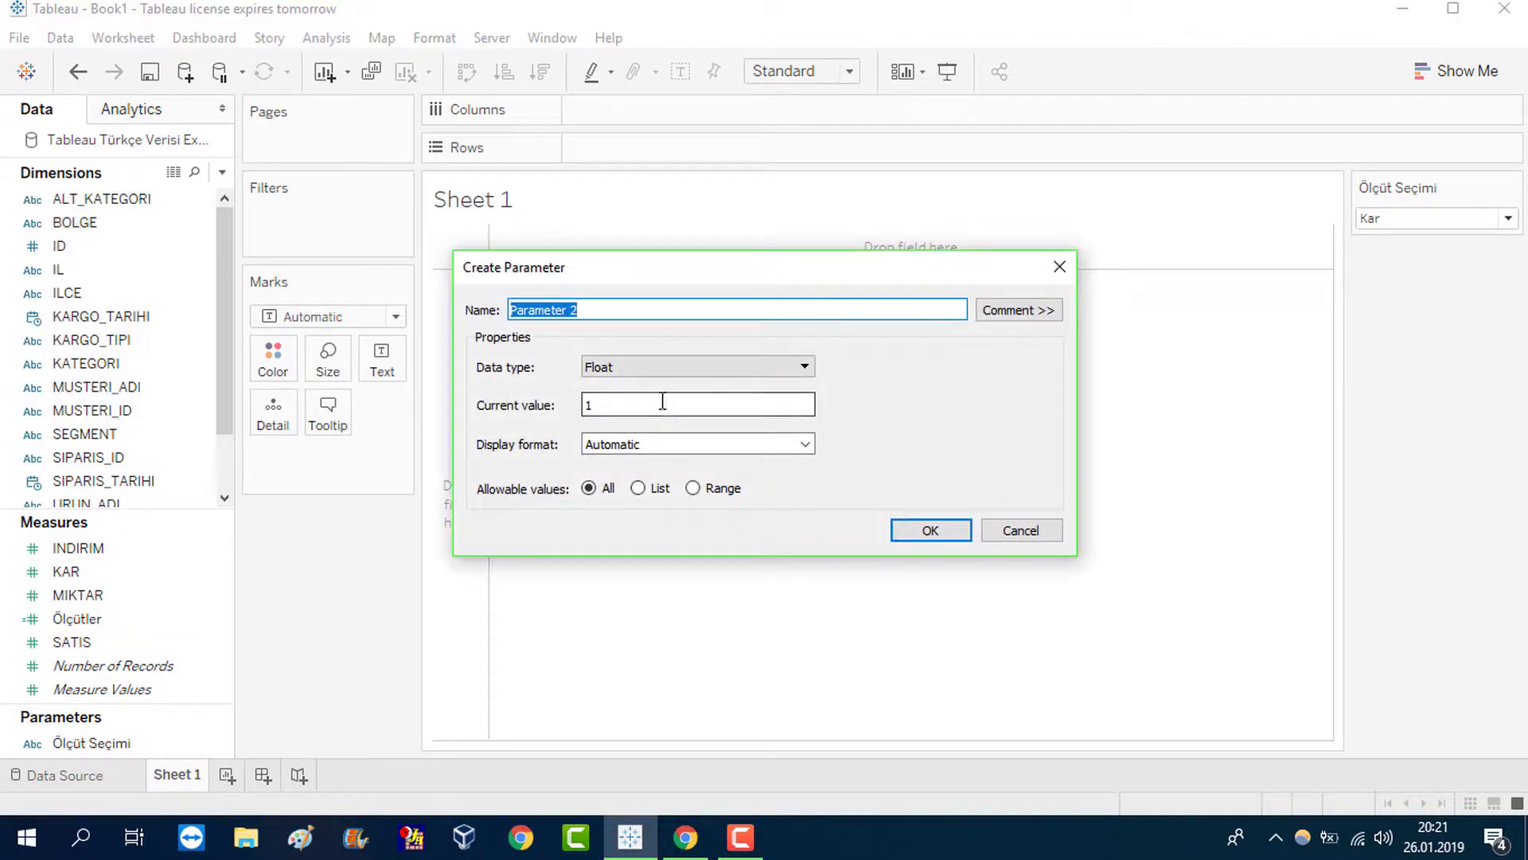
type("B")
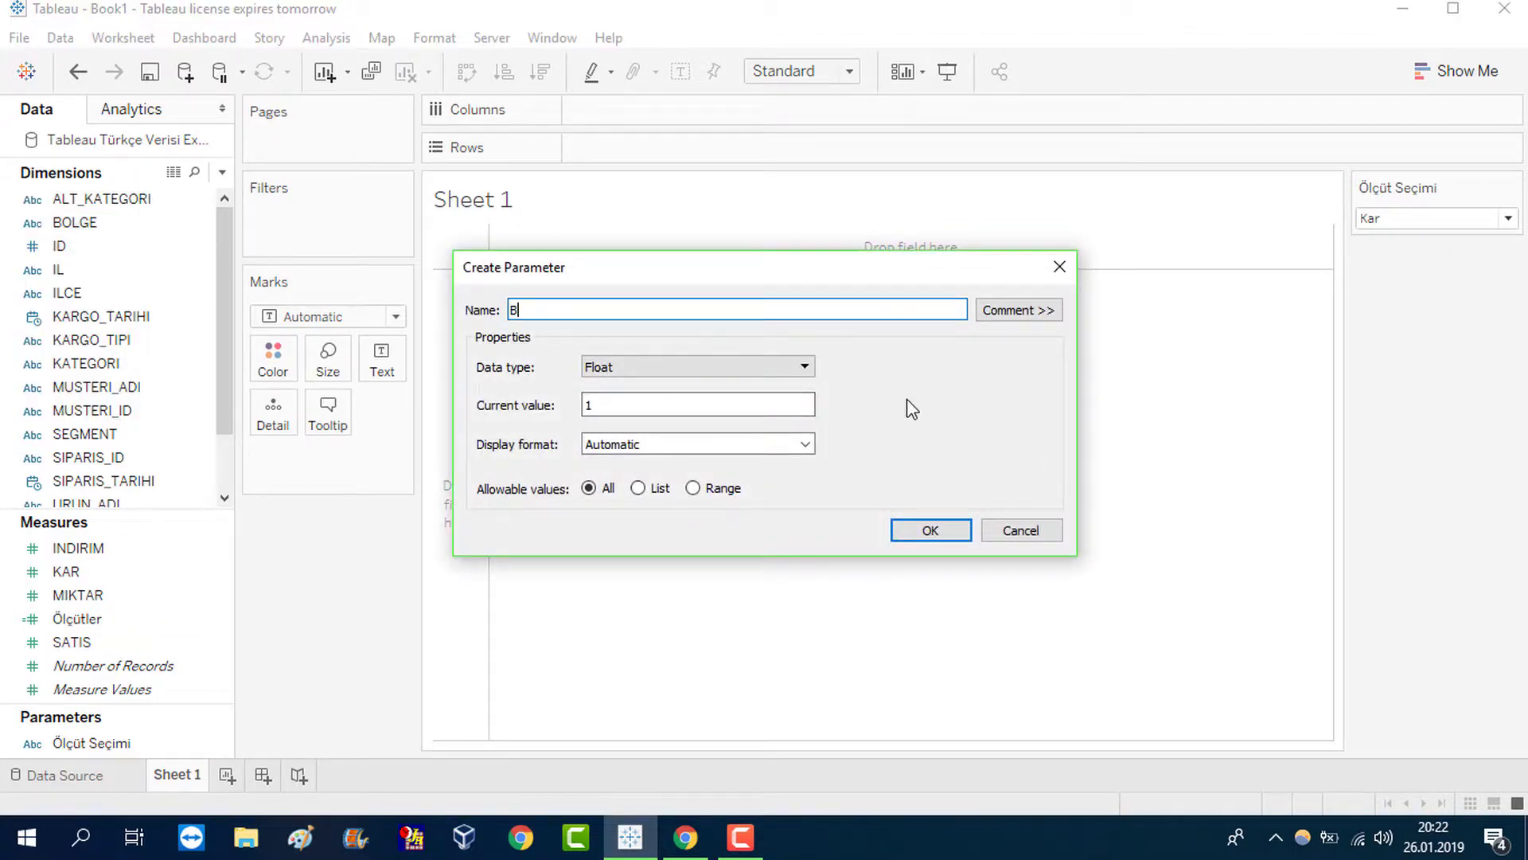
type("oyut Seçimi")
left_click(651, 359)
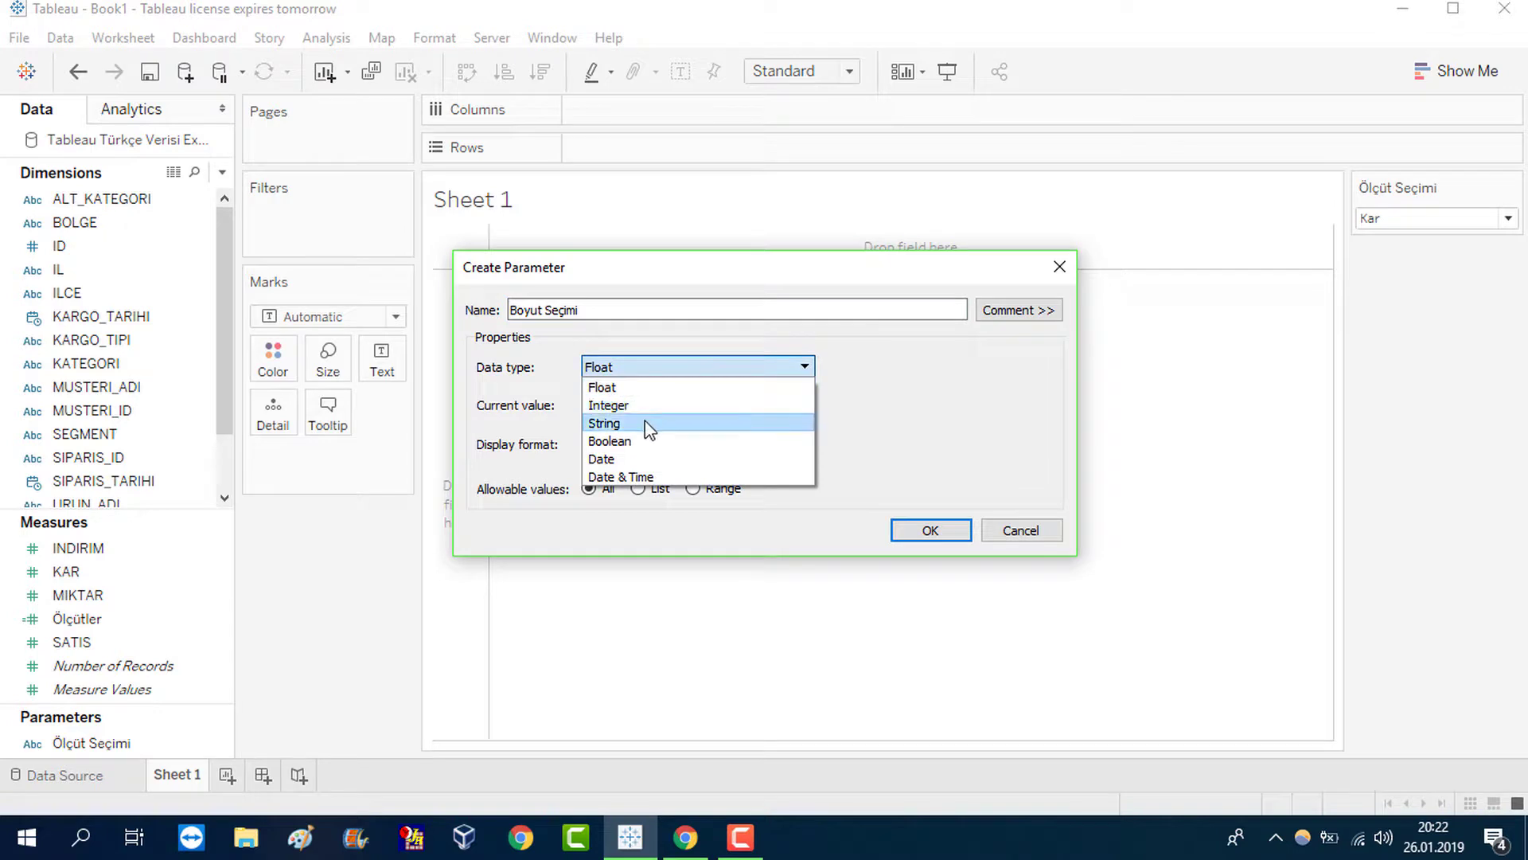
left_click(649, 423)
left_click(639, 489)
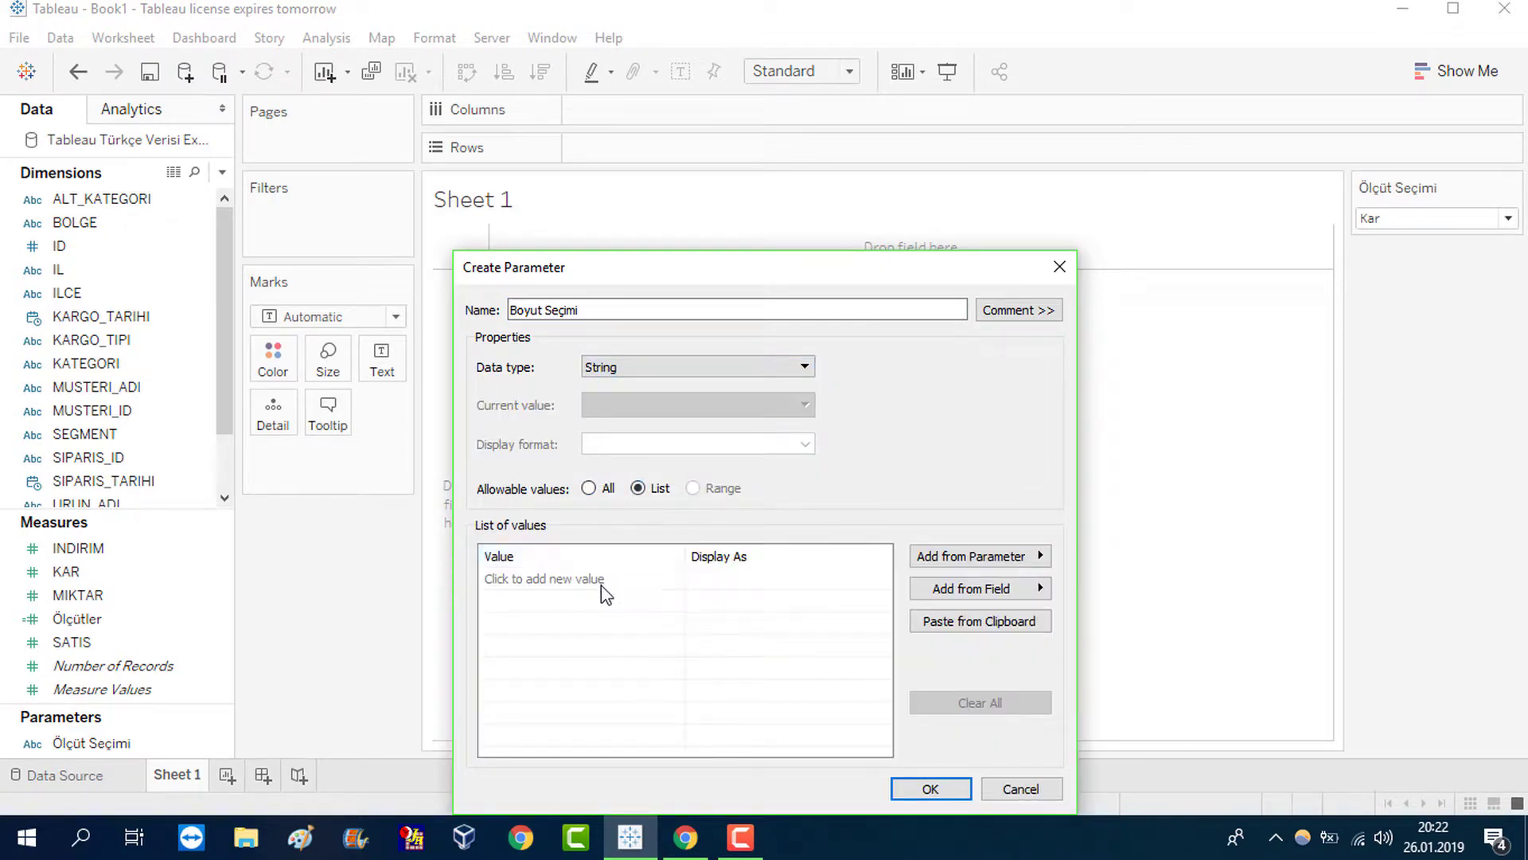
Fill the parameter's list with Müşteri Adı, Segment and Alt Kategori and create the parameter.
left_click(598, 580)
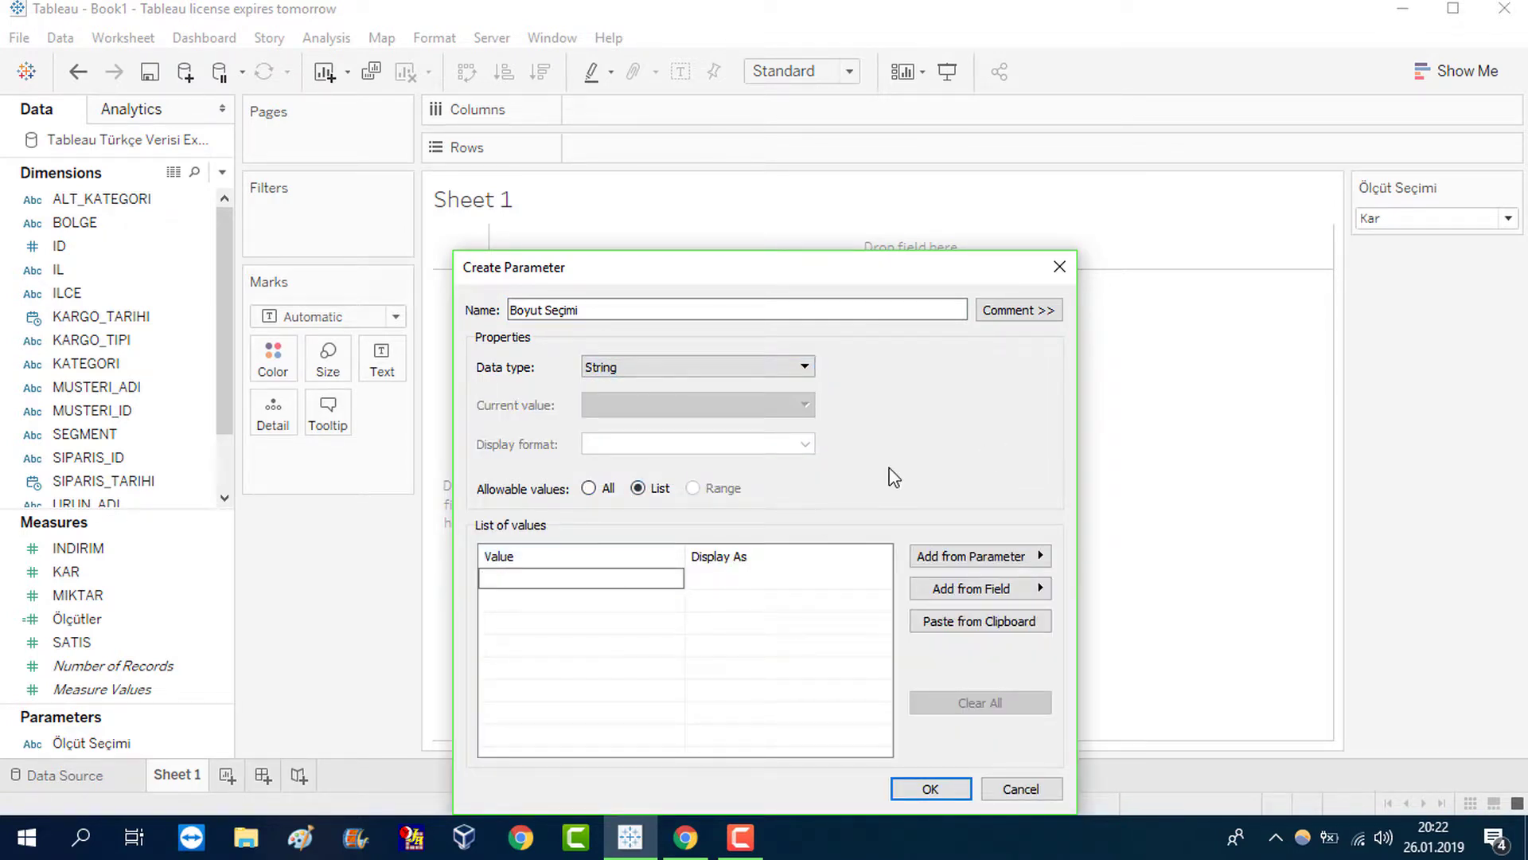
type("Müşteri Adı")
key("Return")
type("Segment")
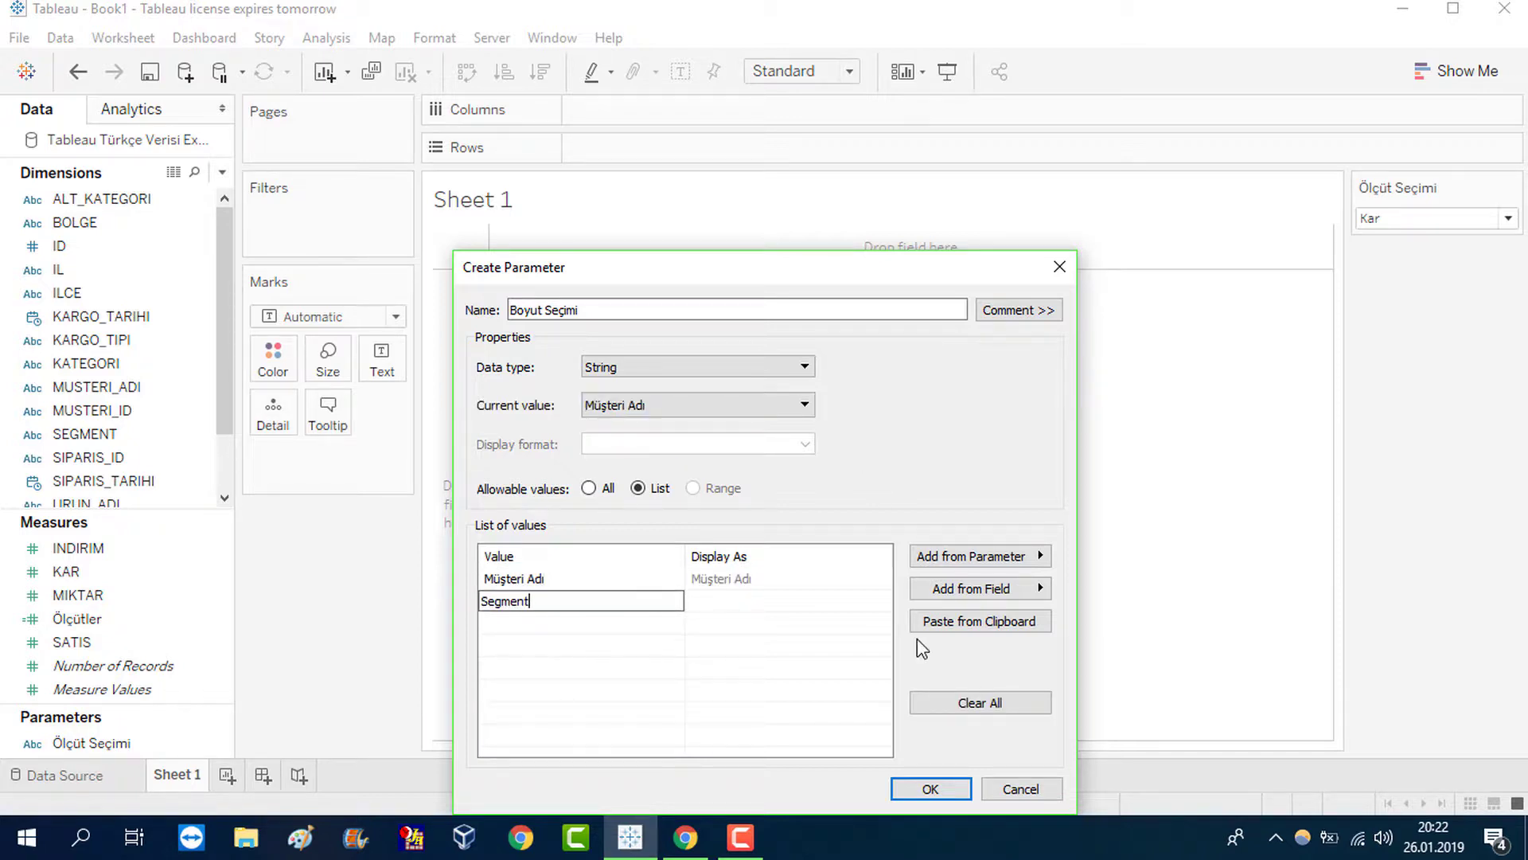
key("Return")
type("Alt K")
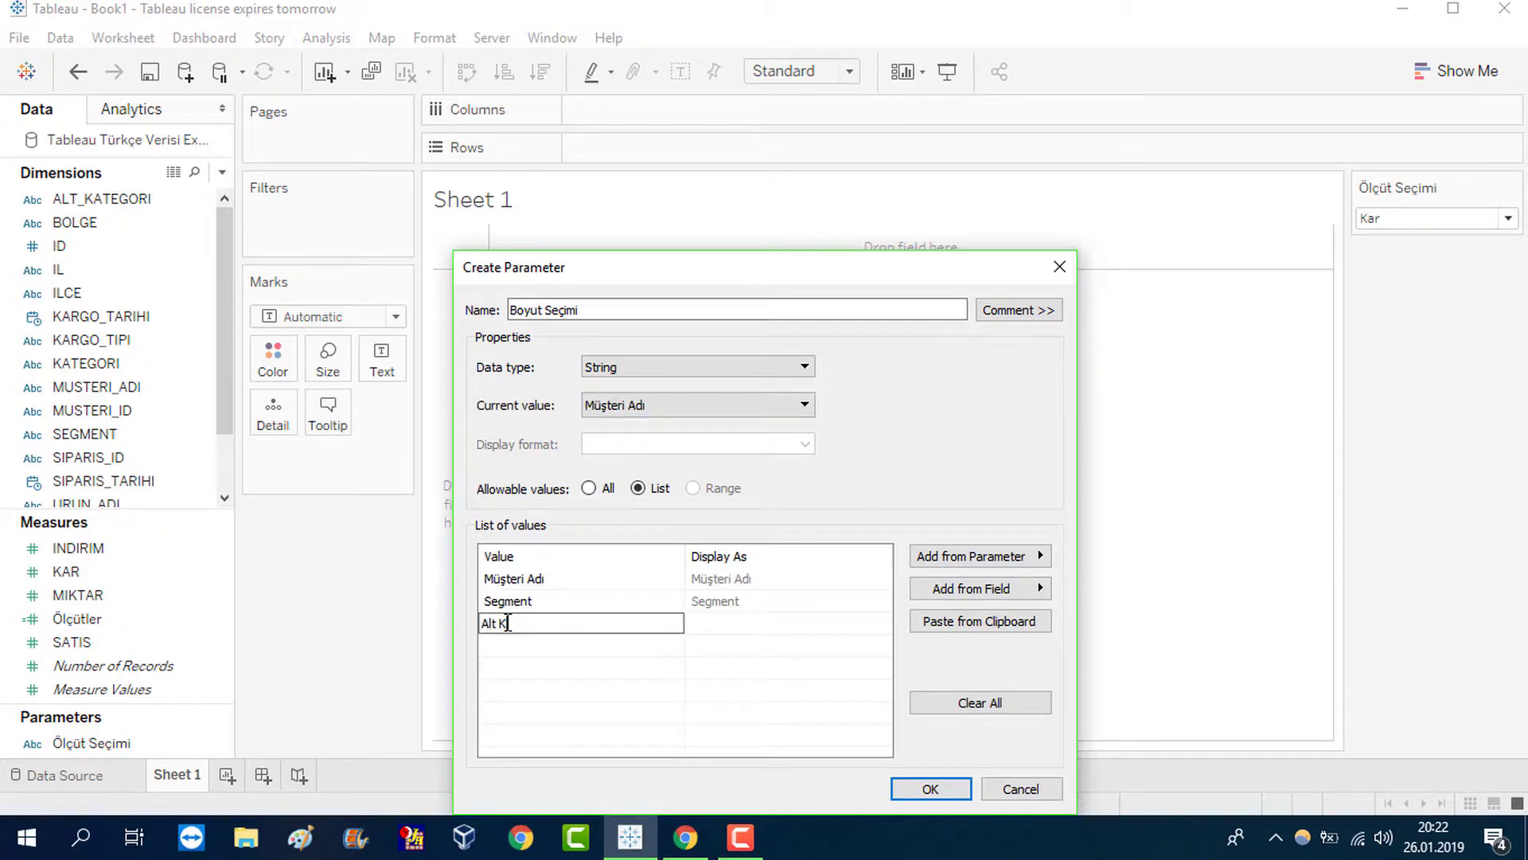
type("ategori")
left_click(931, 789)
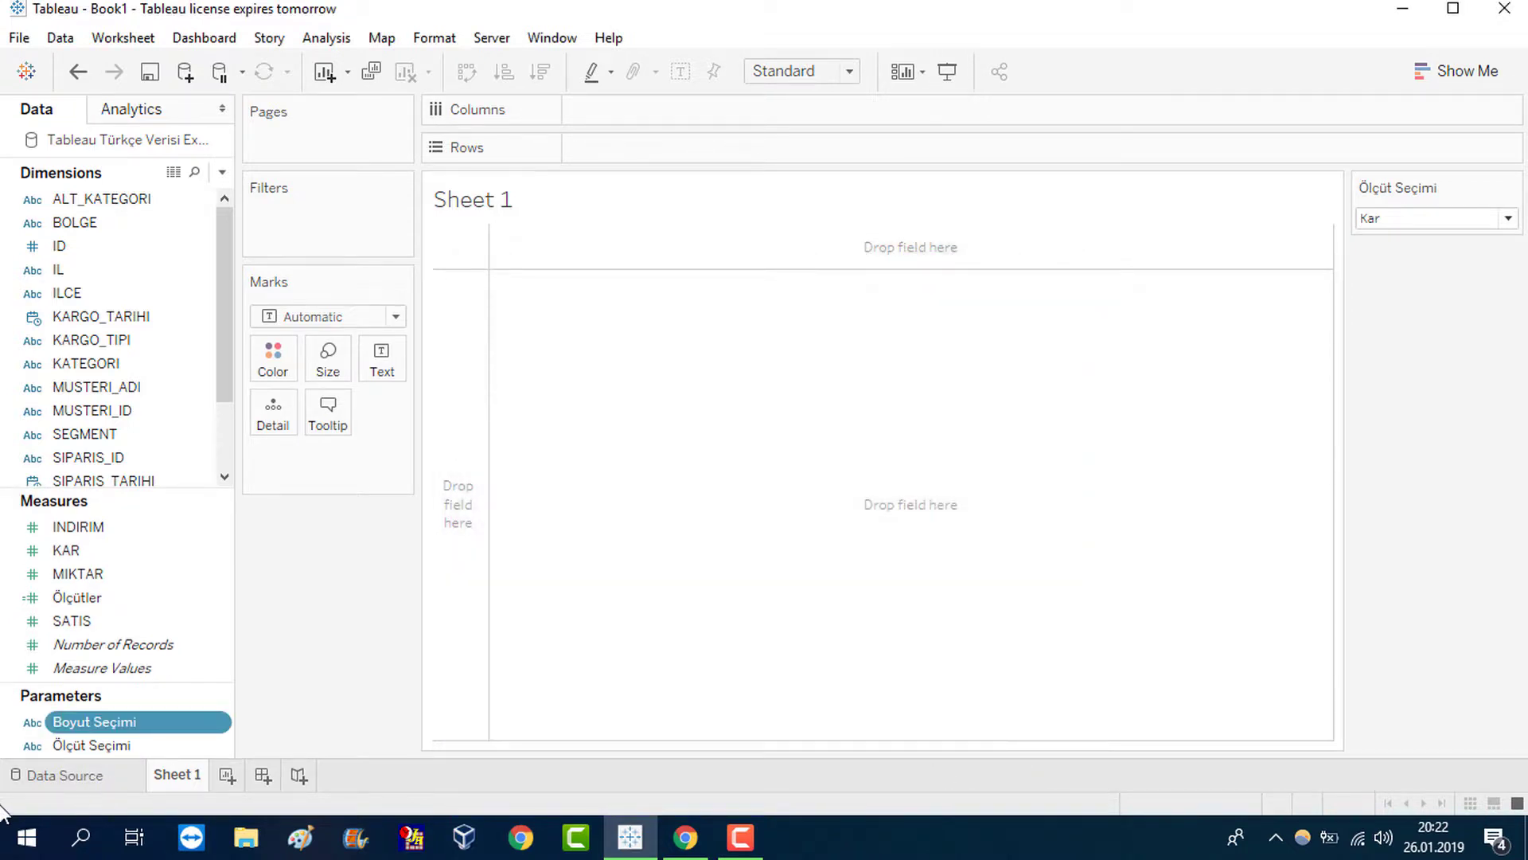
Show the parameter control for Boyut Seçimi on Sheet 1.
right_click(173, 724)
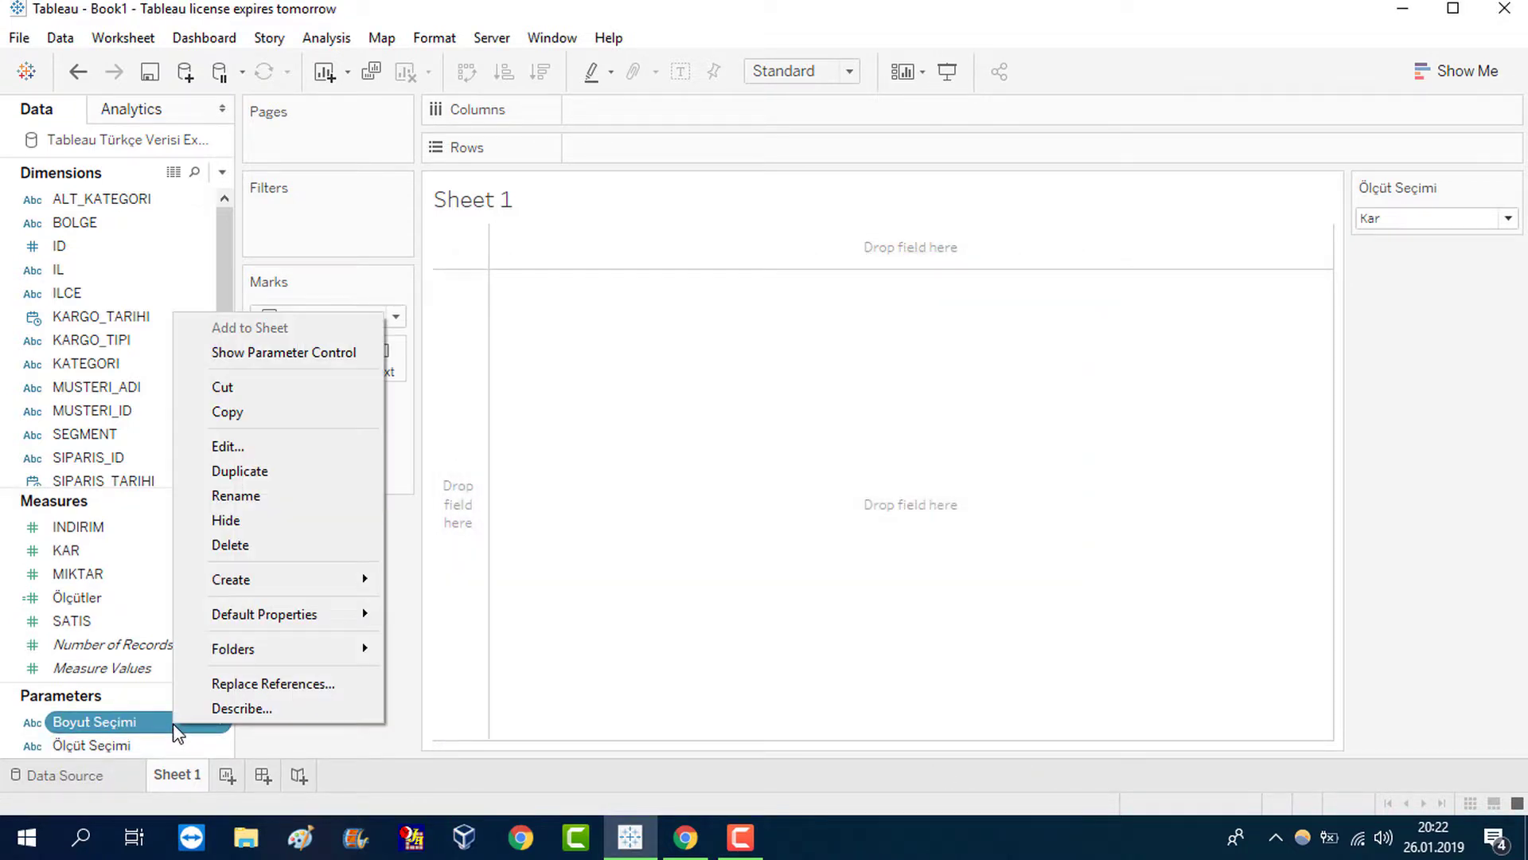
left_click(288, 353)
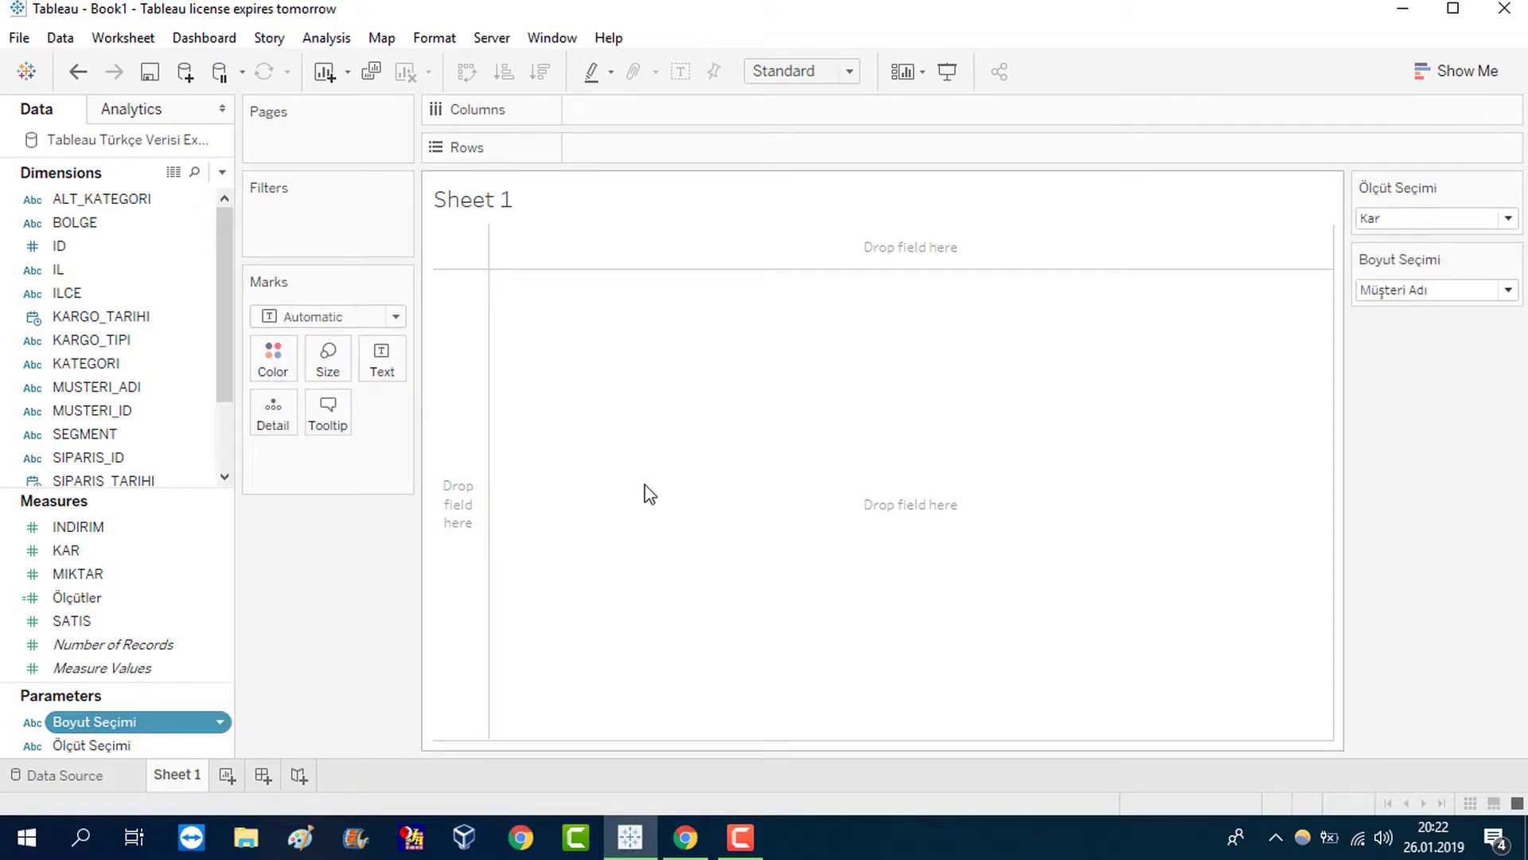
Start a calculated field named "Boyutlar" with a CASE expression on the Boyut Seçimi parameter.
left_click(222, 172)
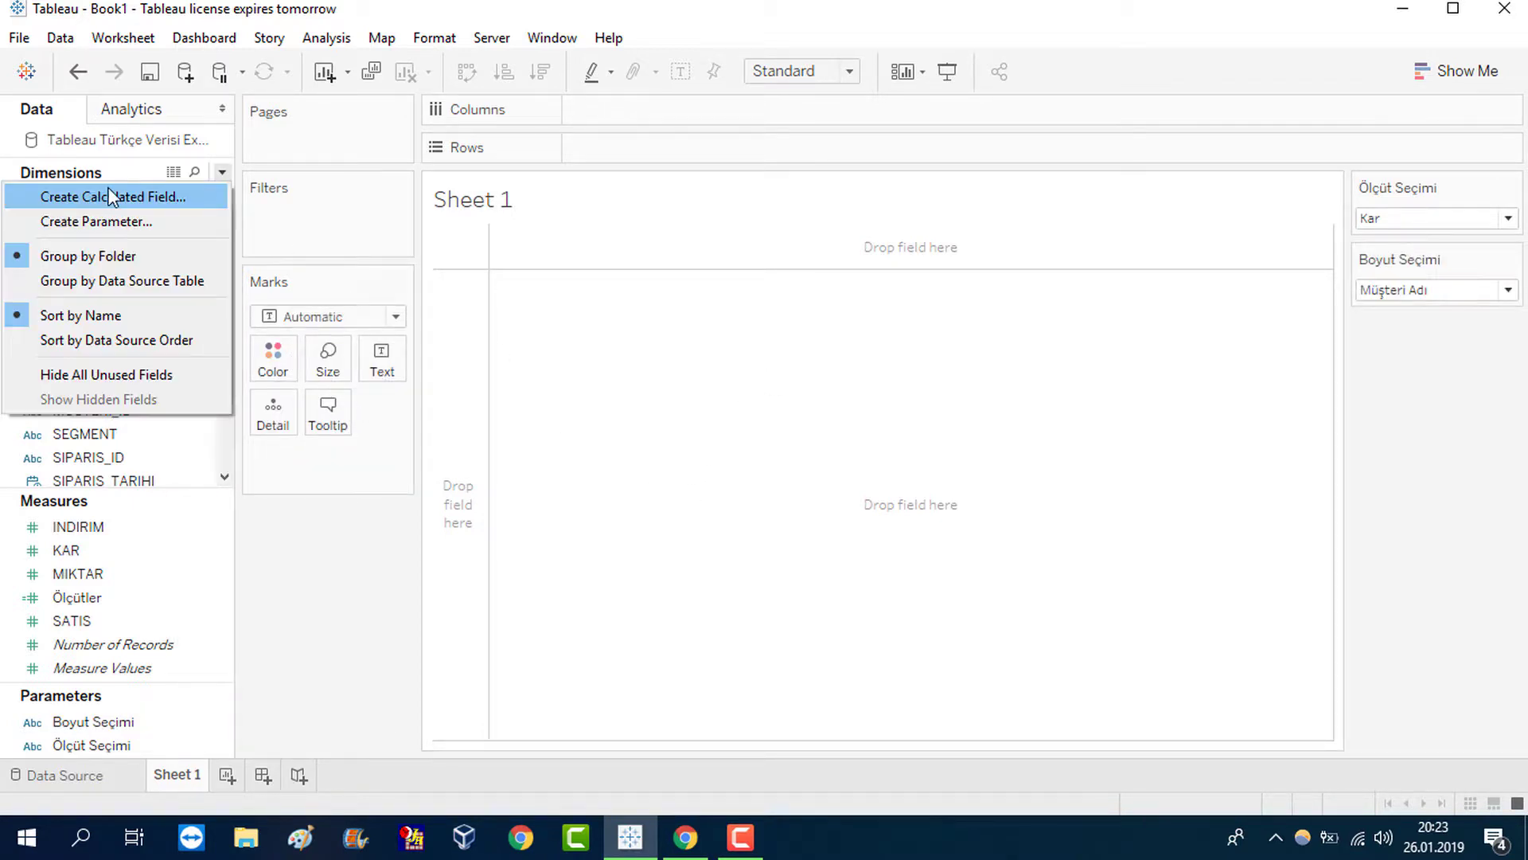
left_click(110, 196)
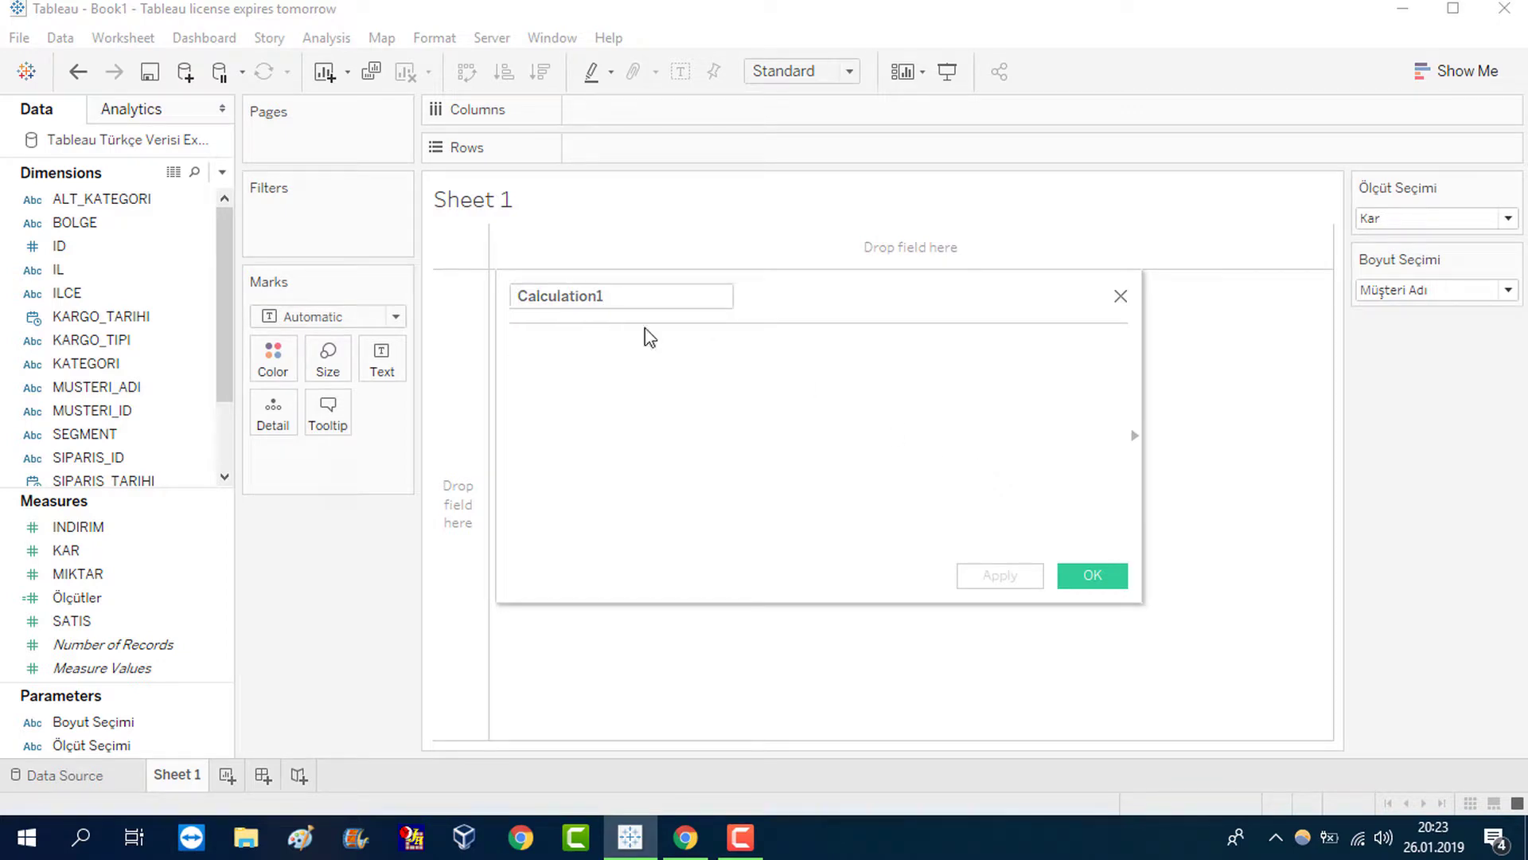
type("Boyu")
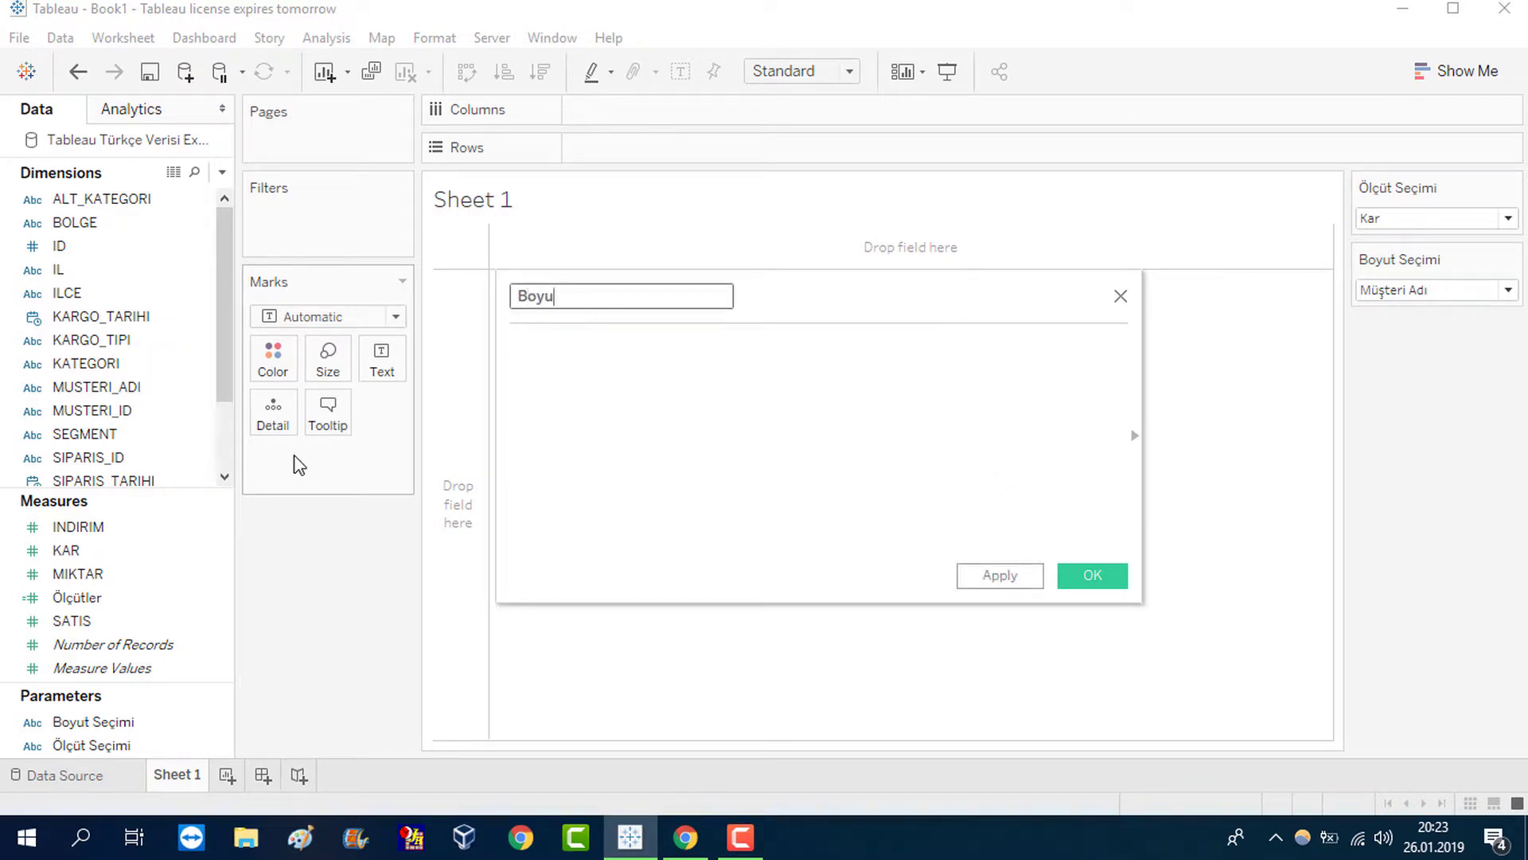
type("tlar")
left_click(710, 422)
type("CASE")
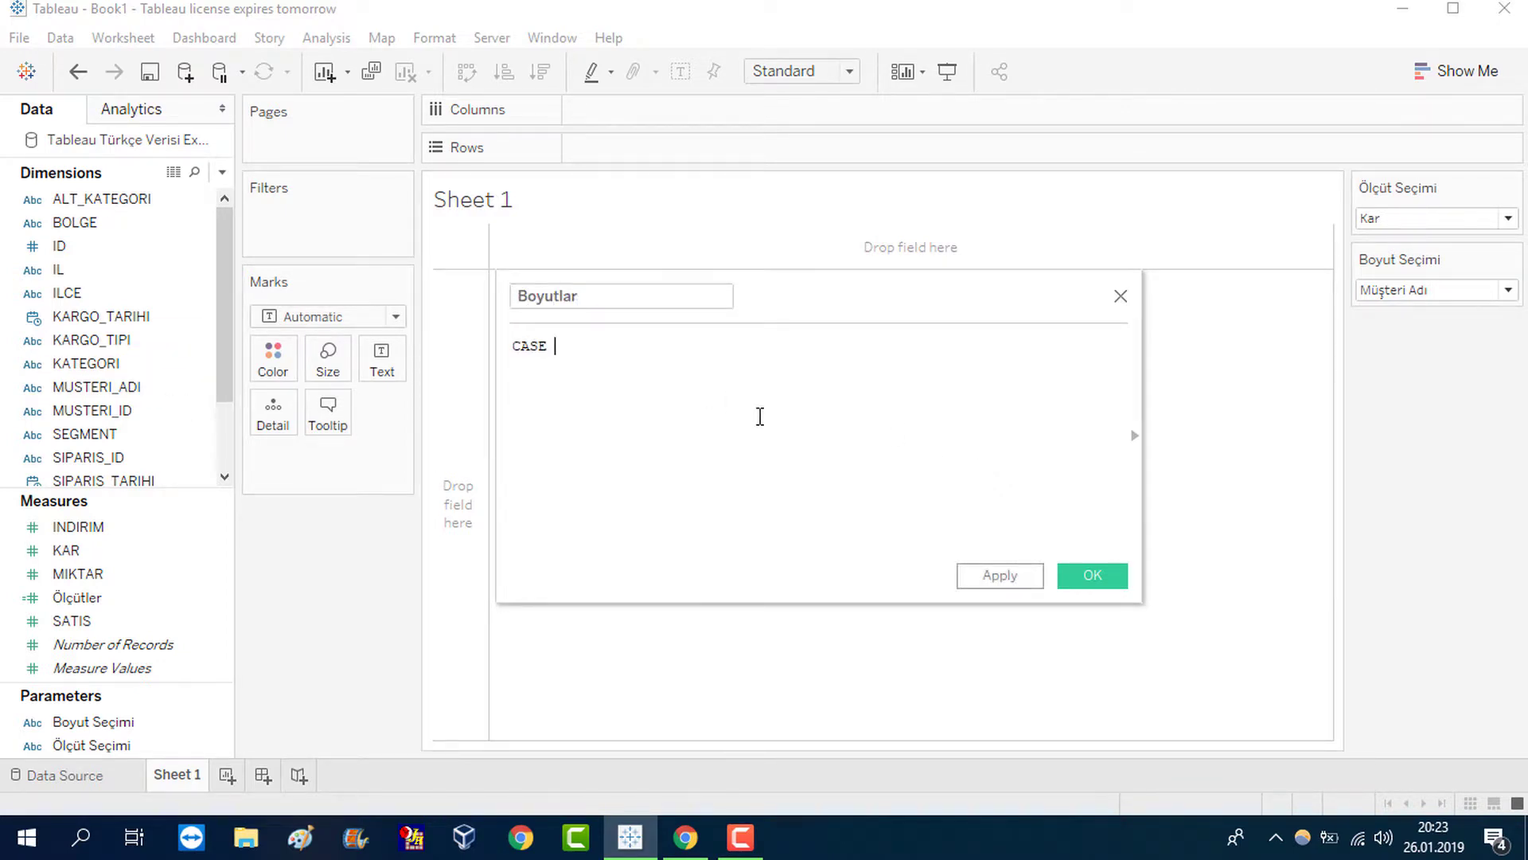
left_click_drag(93, 721, 686, 402)
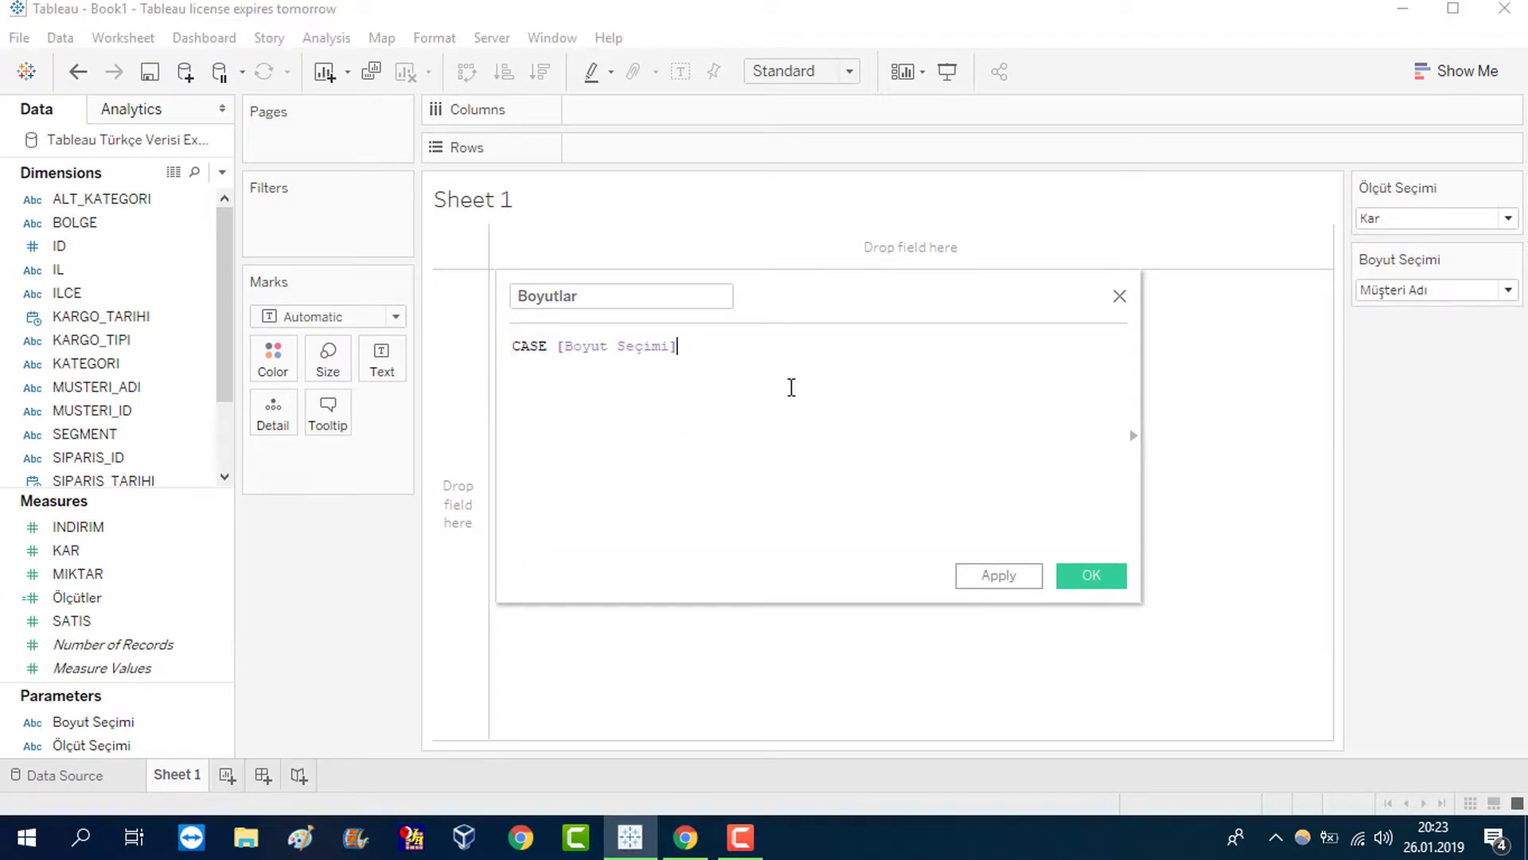
Add a WHEN branch to the Boyutlar formula that returns [MUSTERI_ADI] for "Müşteri Adı".
key("Return")
type("WHEN ")
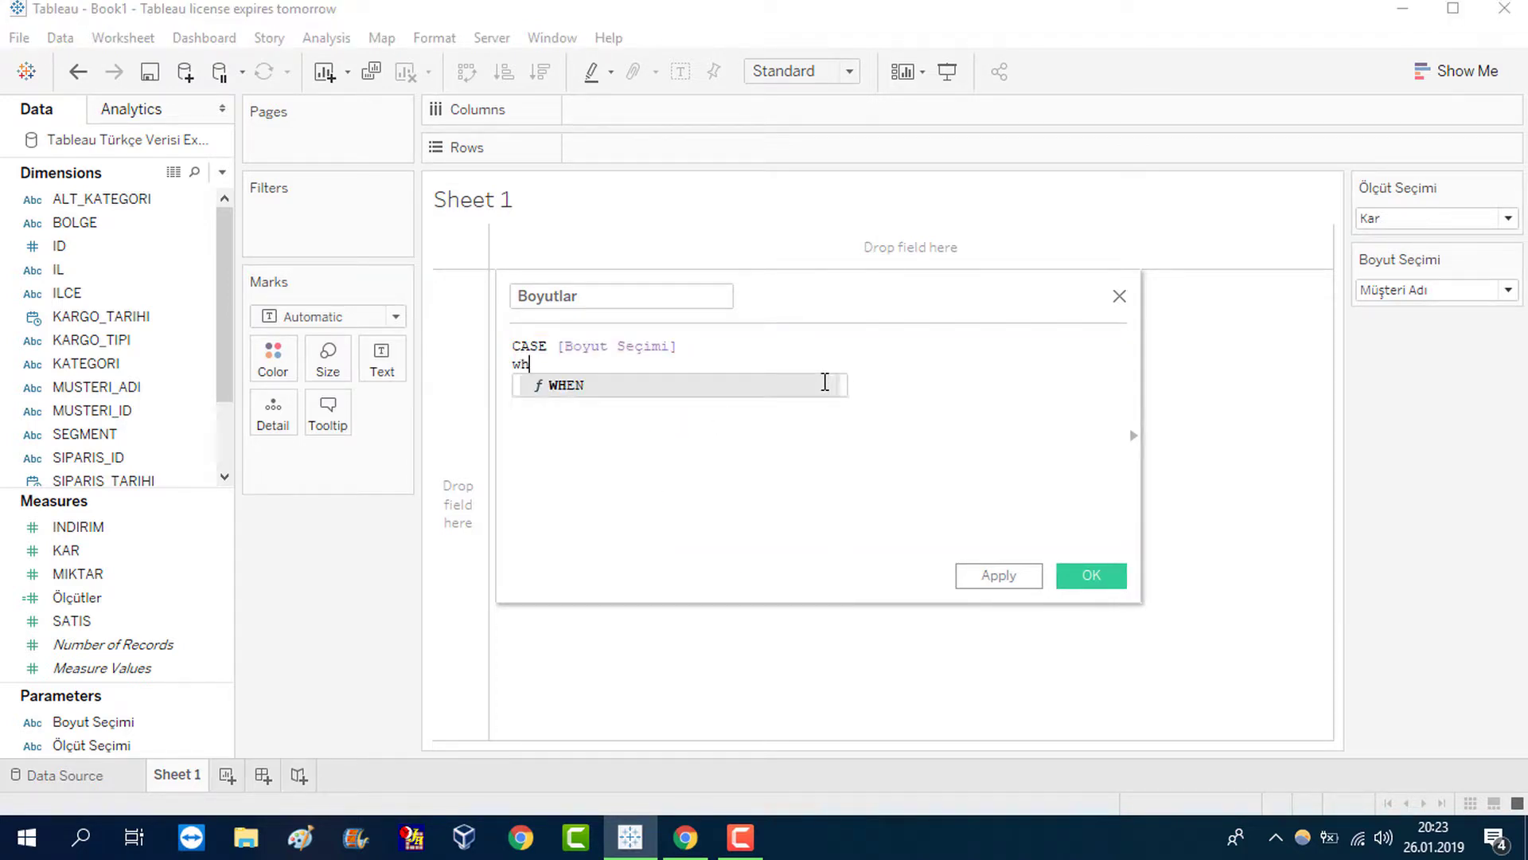
type("\"Müşteri")
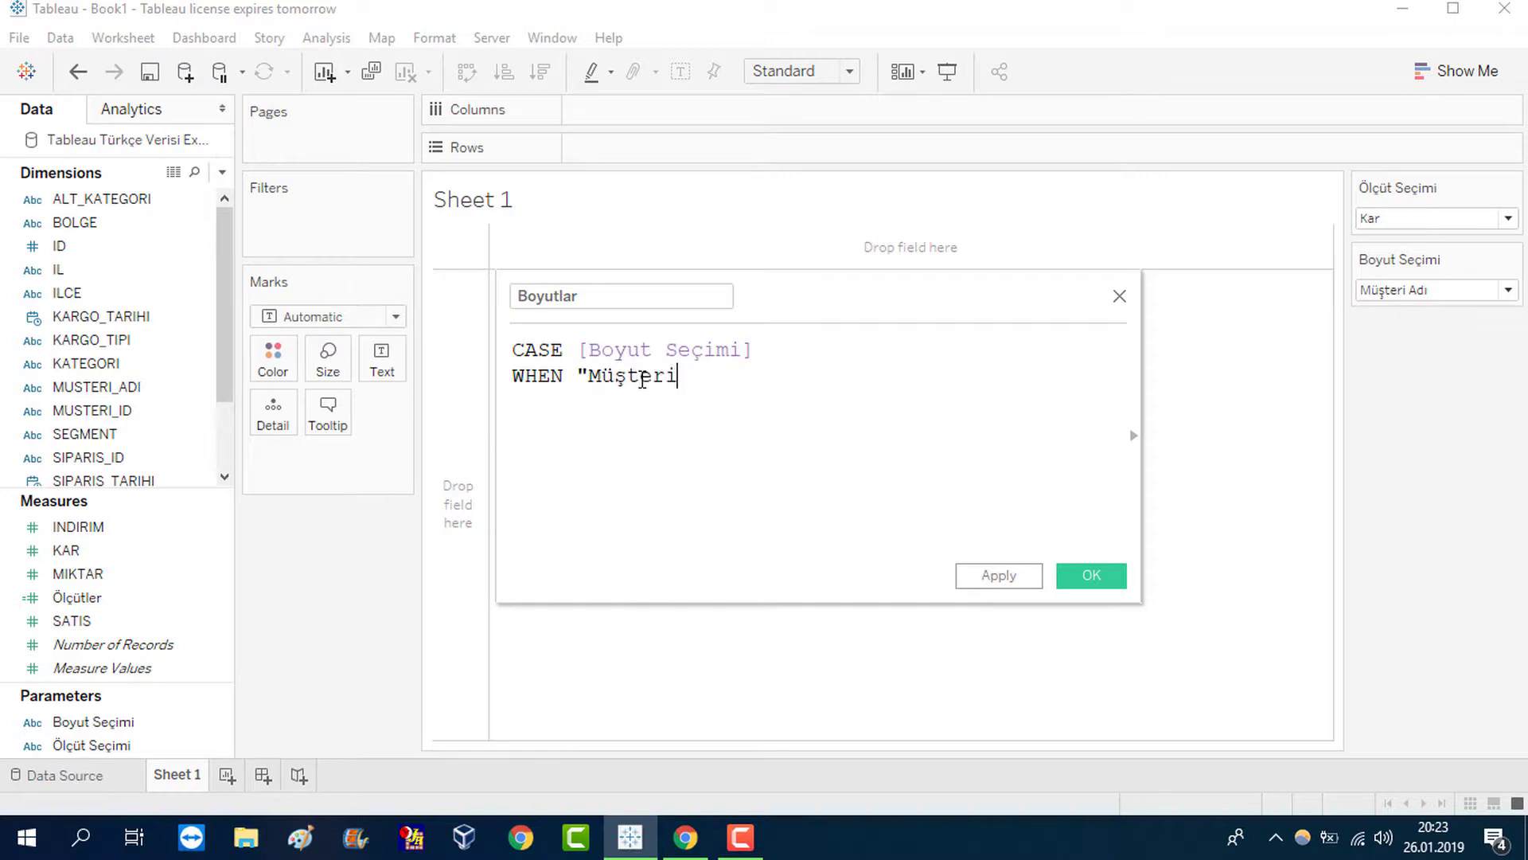
type(" Adı\" THEN [MUSTERI_ADI]")
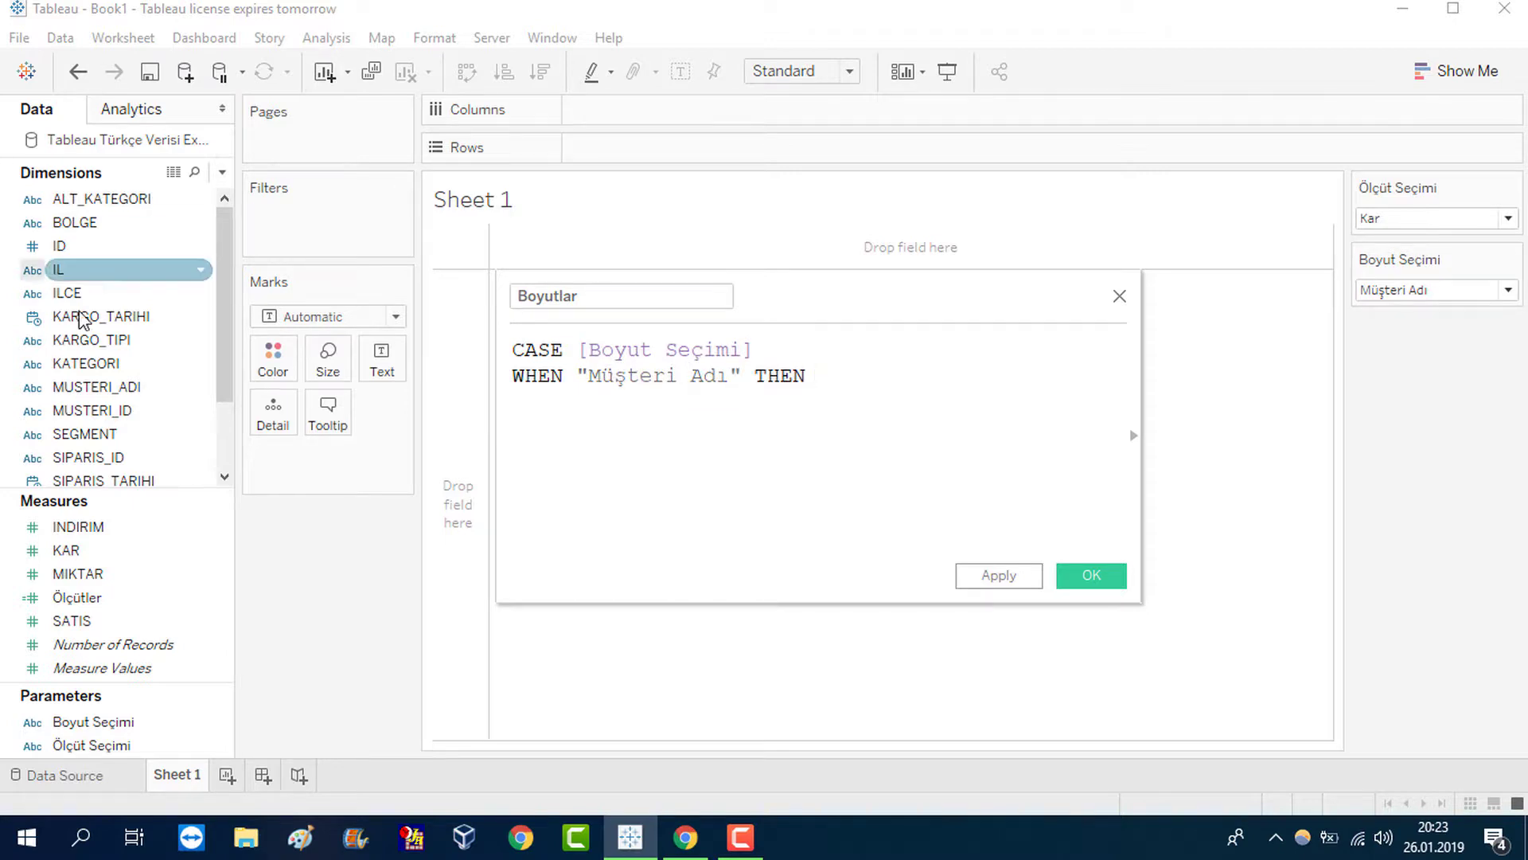
Add branches returning [SEGMENT] for "Segment" and [ALT_KATEGORI] for "Alt Kategori", then close the formula with END and save the field.
key("Return")
type("WHEN \"Segment\" THEN [SEGMENT]")
key("Return")
type("WHEN \"Alt Kategori\" THEN")
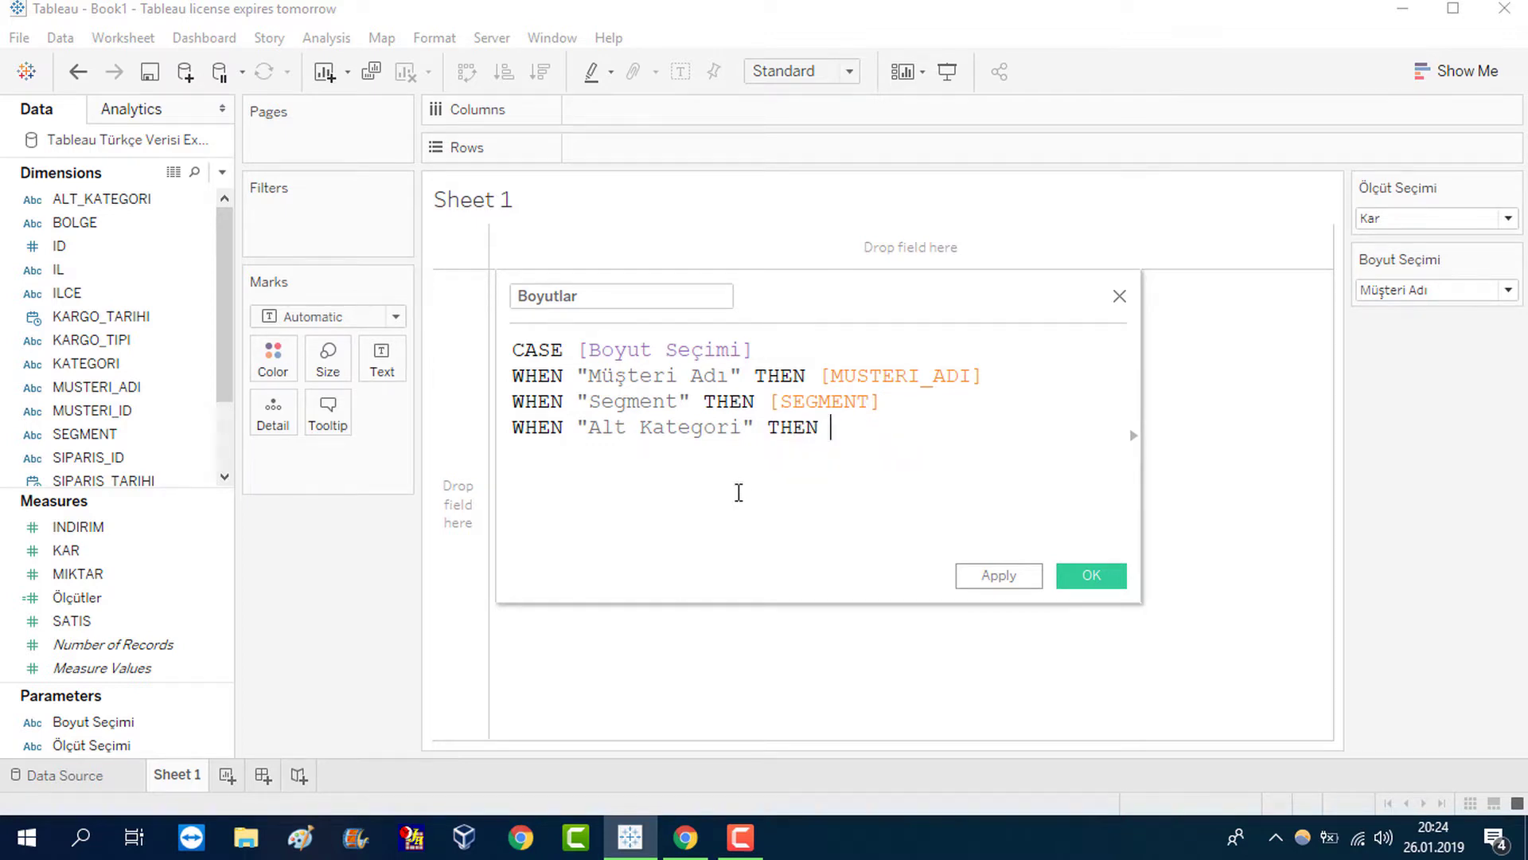
mouse_move(126, 200)
left_mouse_down()
mouse_move(247, 430)
mouse_move(993, 480)
mouse_move(949, 443)
mouse_move(849, 460)
left_mouse_up()
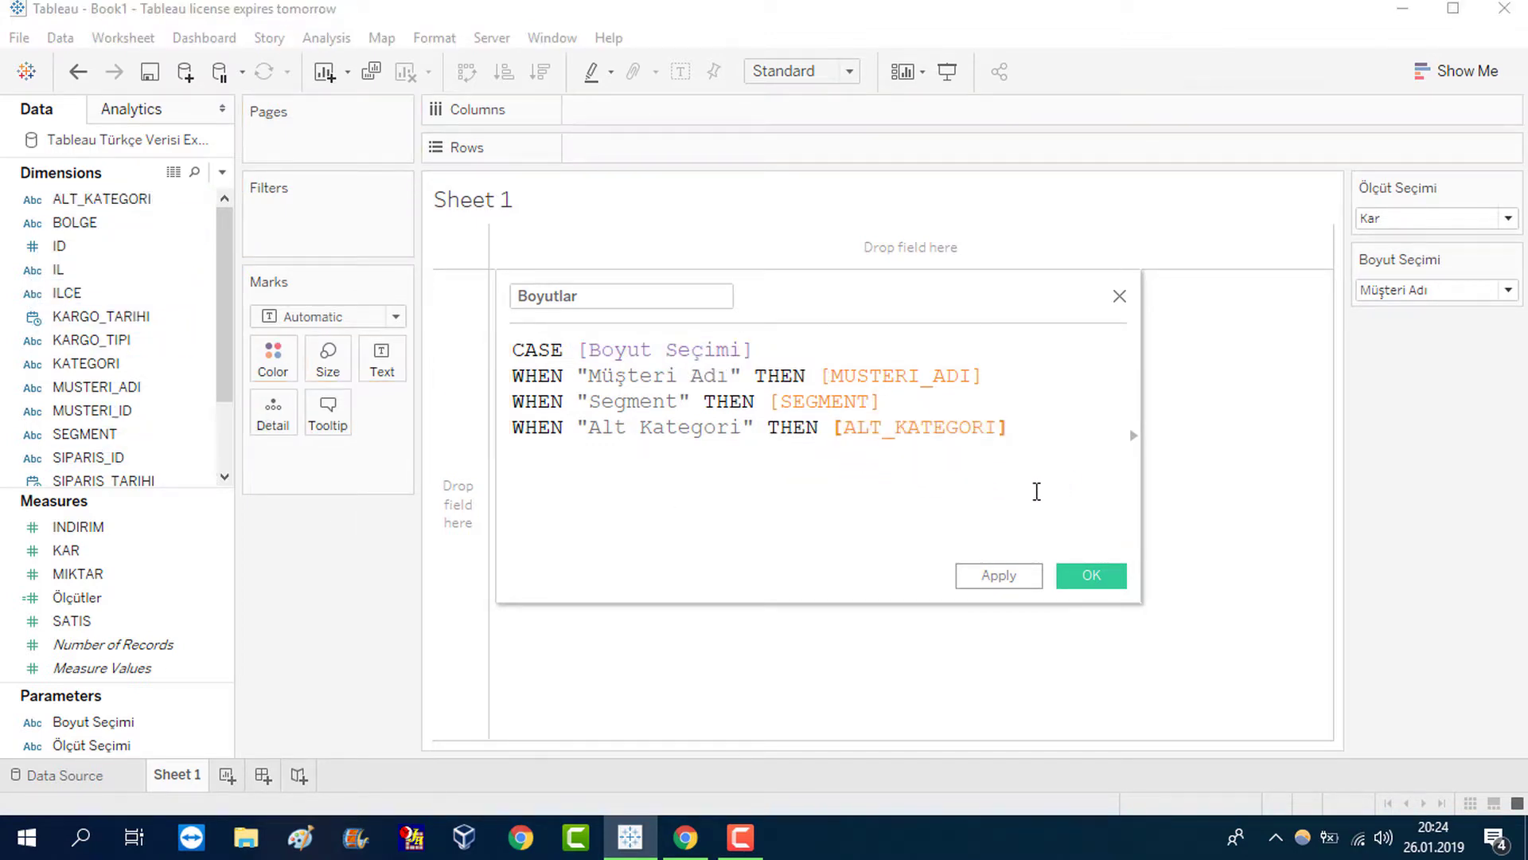
key("Return")
type("END")
key("ctrl+Return")
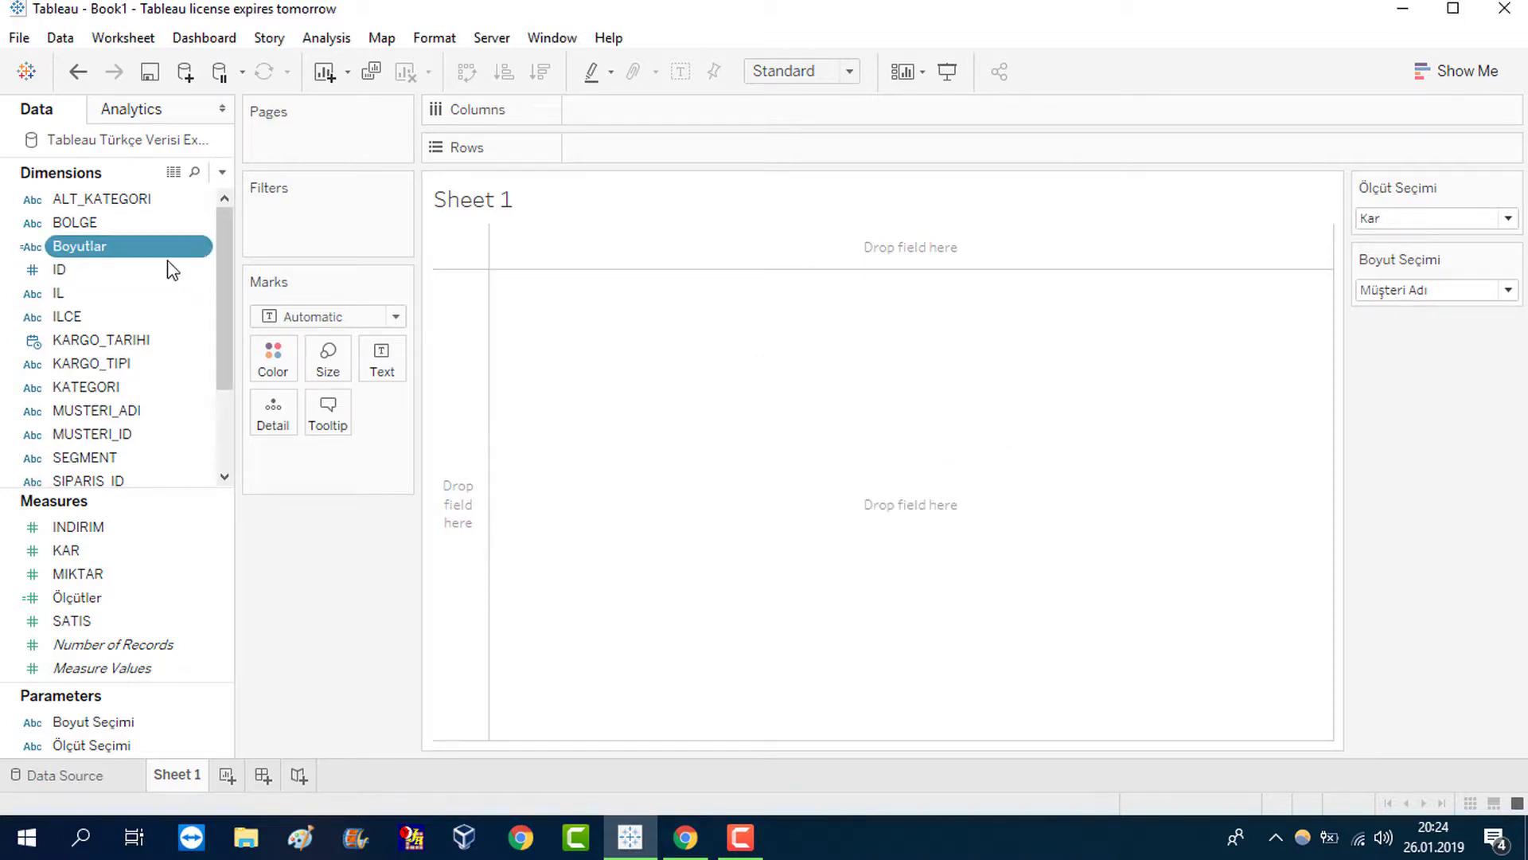
Build a bar chart with Boyutlar on Rows and Ölçütler on Columns, sorted in descending order.
mouse_move(120, 249)
left_mouse_down()
mouse_move(627, 191)
mouse_move(652, 151)
left_mouse_up()
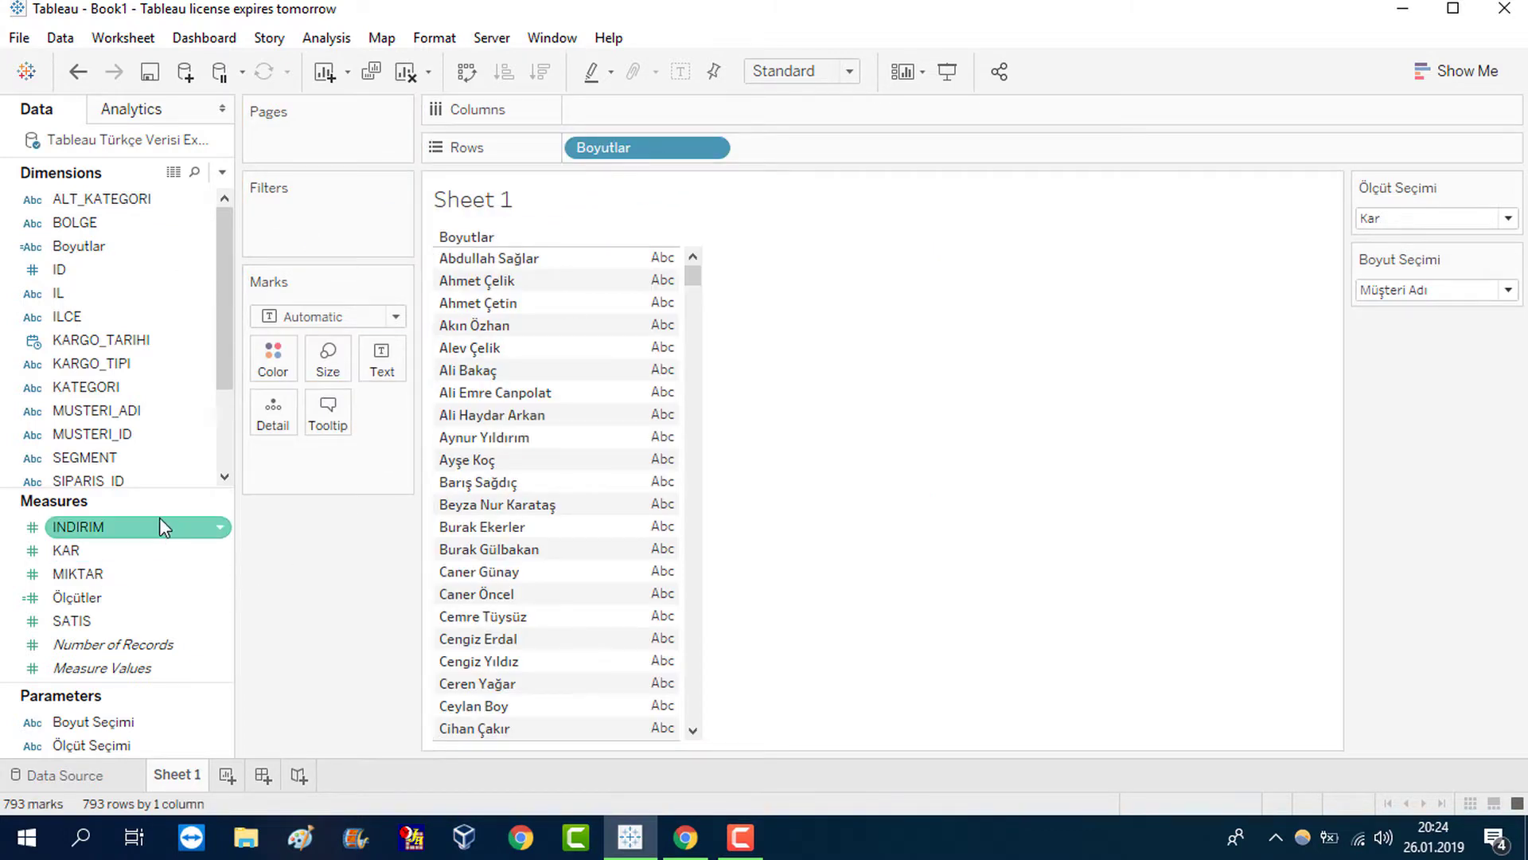
left_click_drag(126, 597, 667, 116)
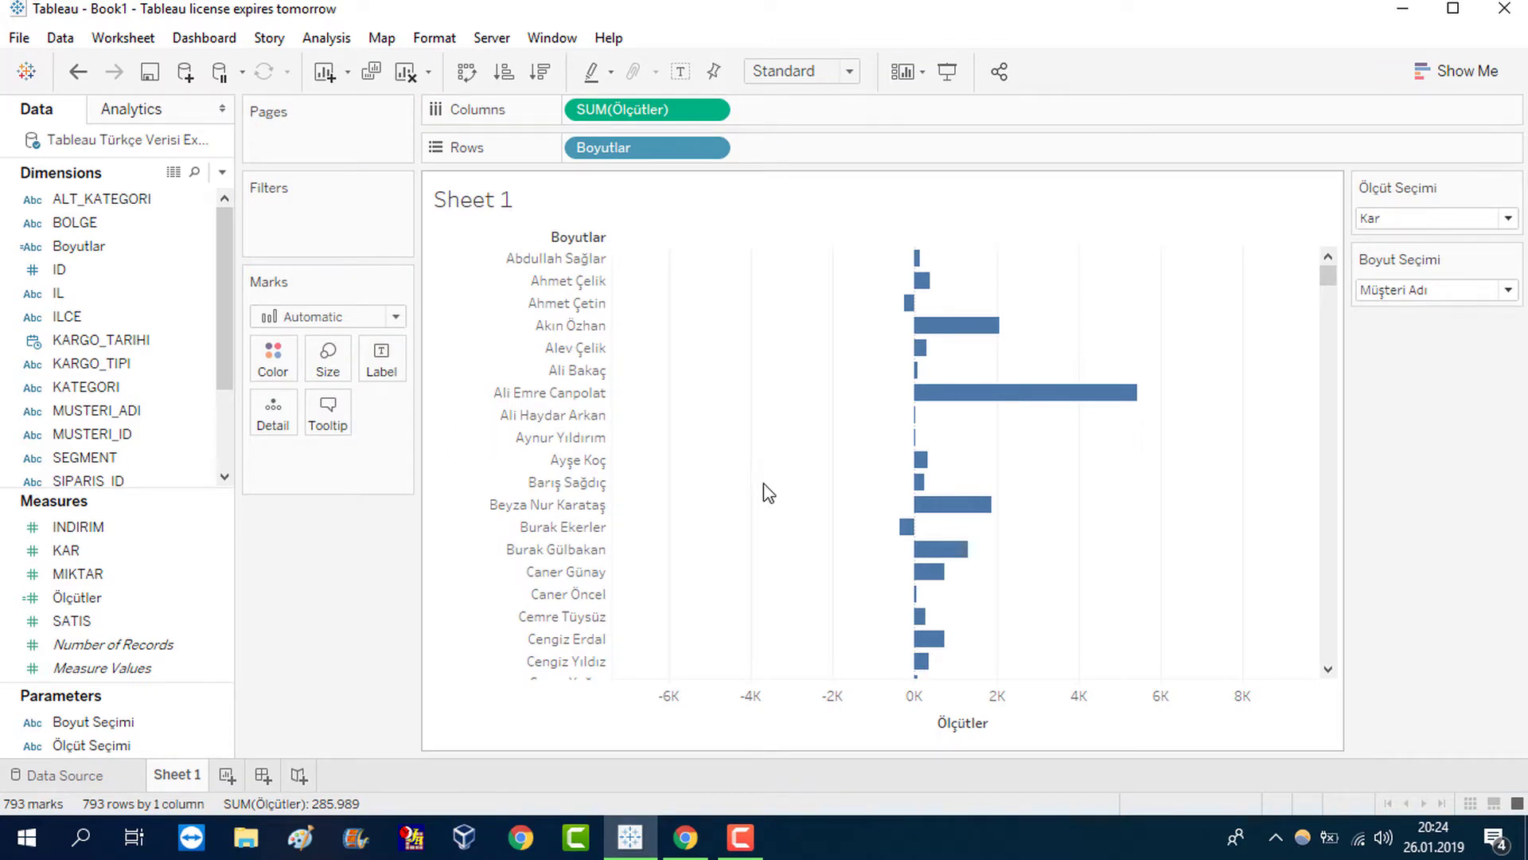
left_click(541, 71)
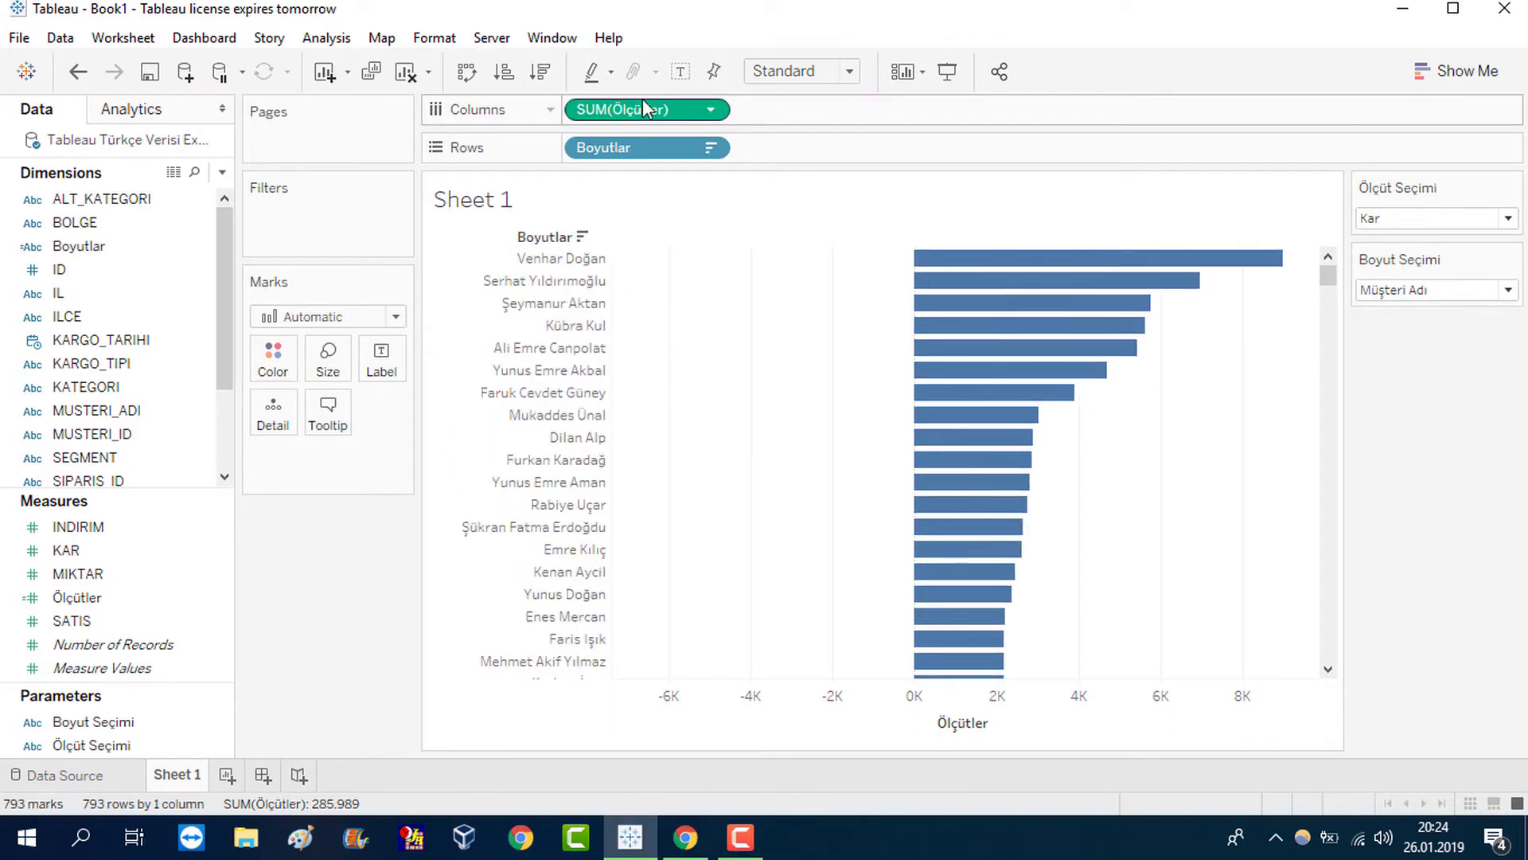
Color the bars by SUM(Ölçütler) and place the Boyut Seçimi control above the Ölçüt Seçimi control.
left_click_drag(658, 114, 283, 359)
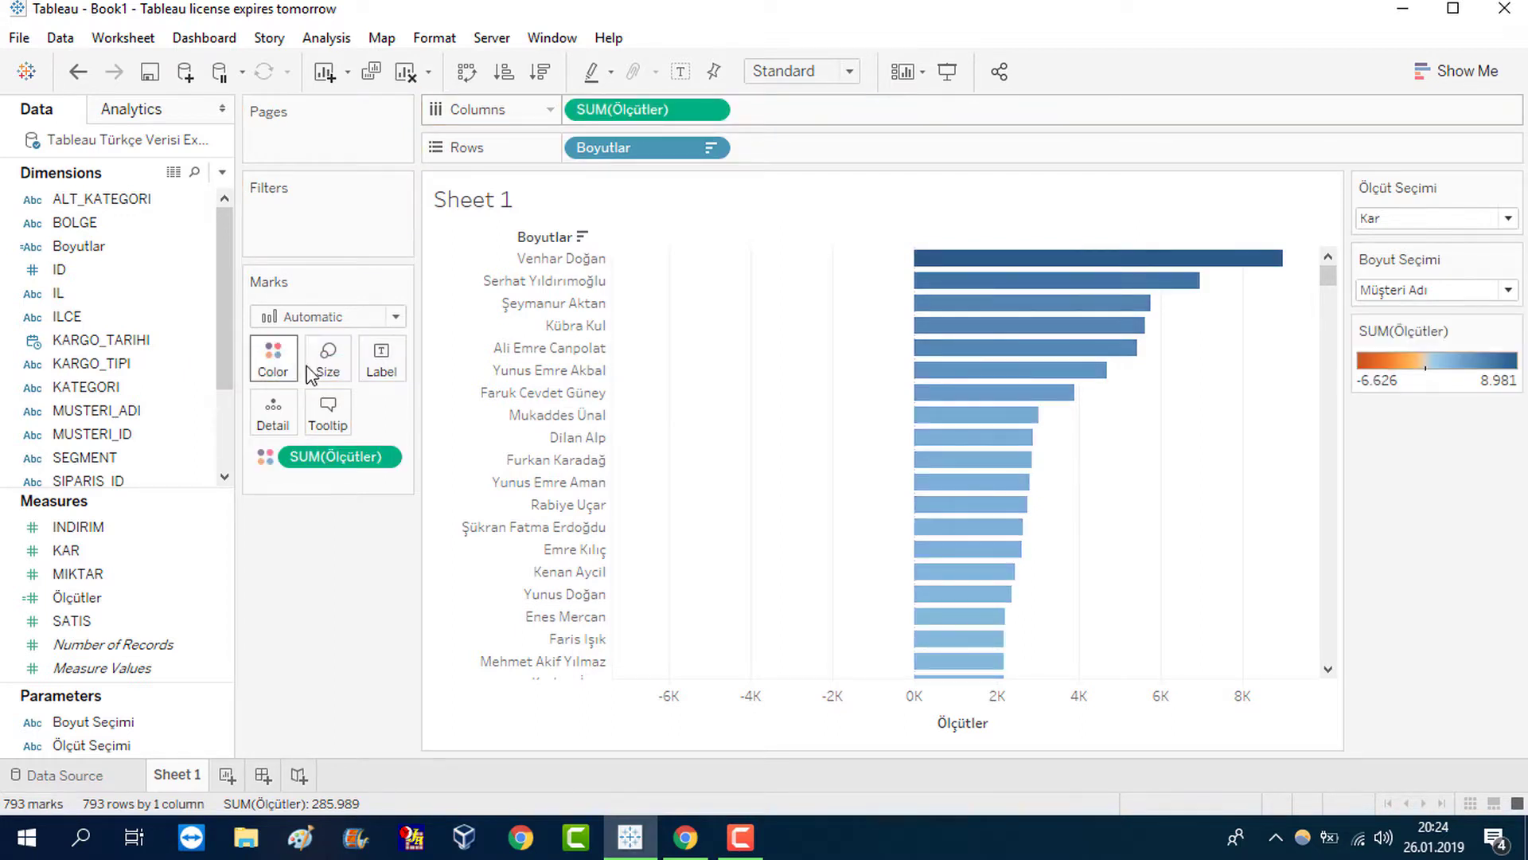
scroll(908, 420, "down", 5)
scroll(908, 420, "up", 5)
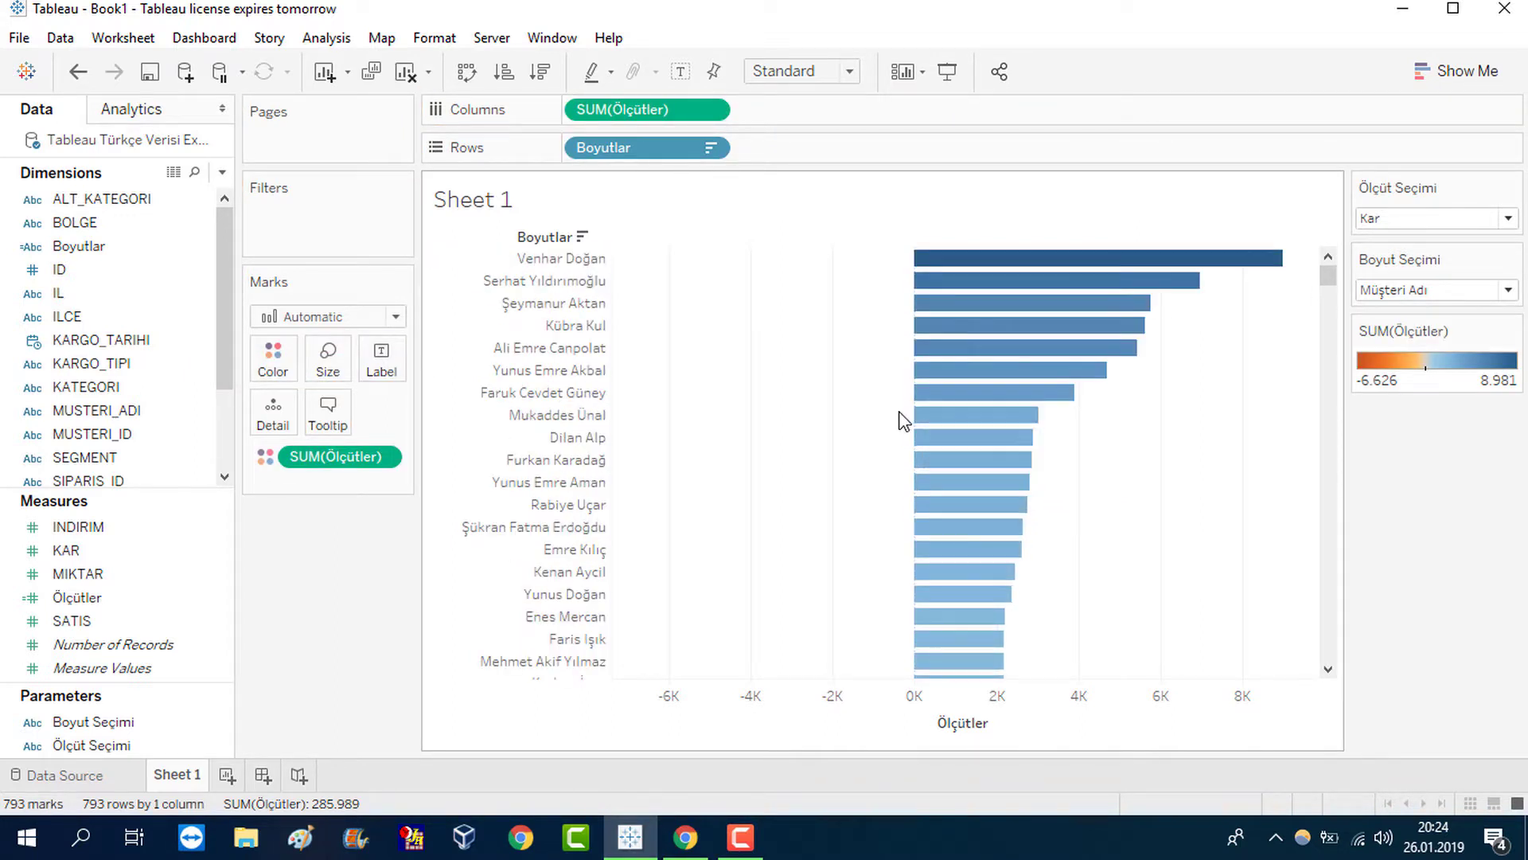
left_click_drag(1398, 260, 1401, 203)
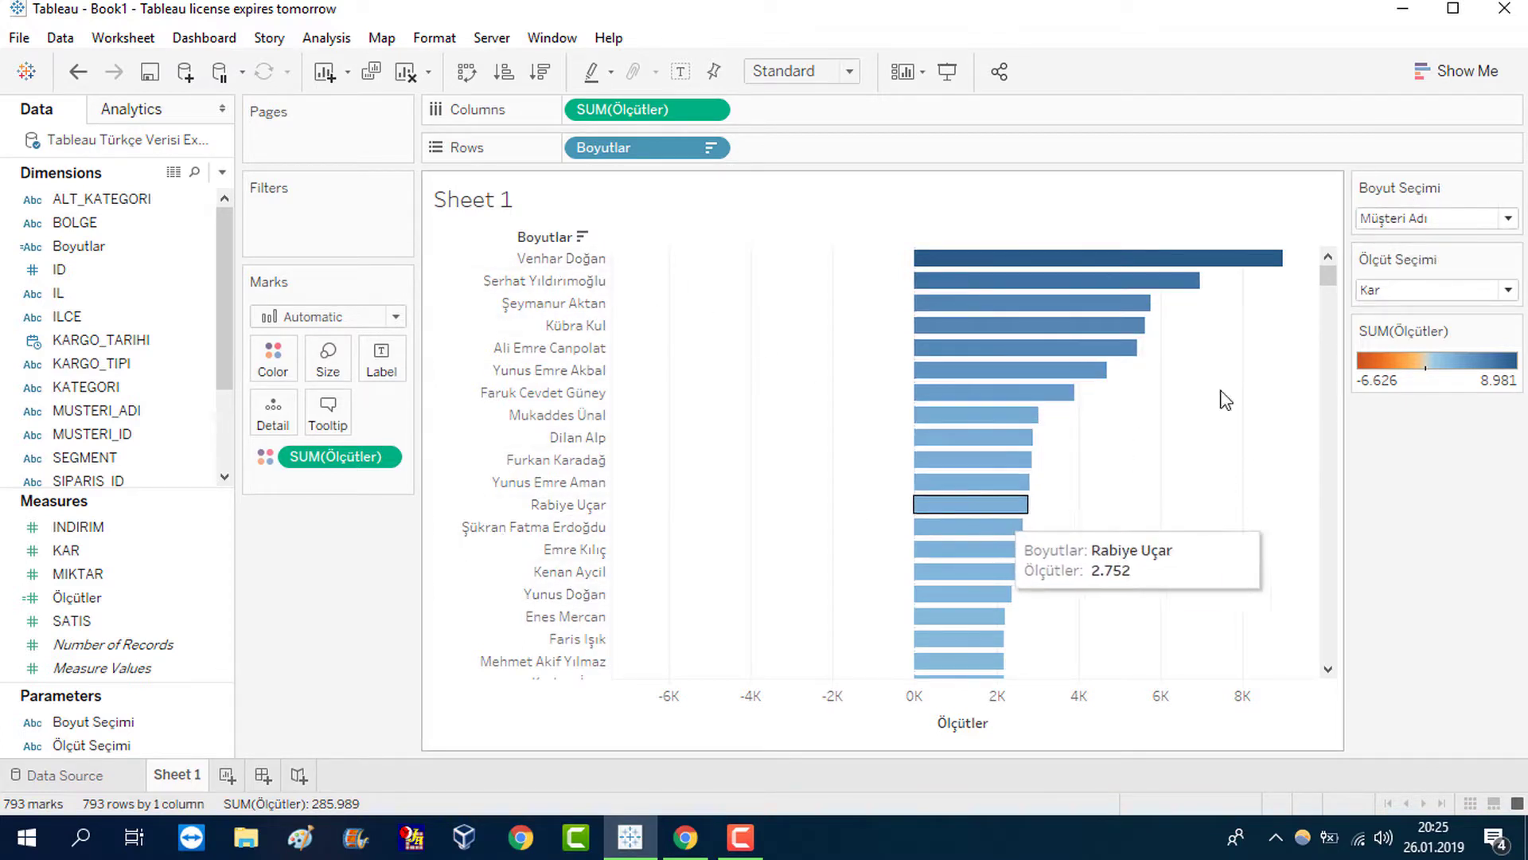
Set the chart's column grid lines to None in the line formatting and close the formatting options.
left_click_drag(1328, 281, 786, 384)
right_click(787, 384)
left_click(851, 474)
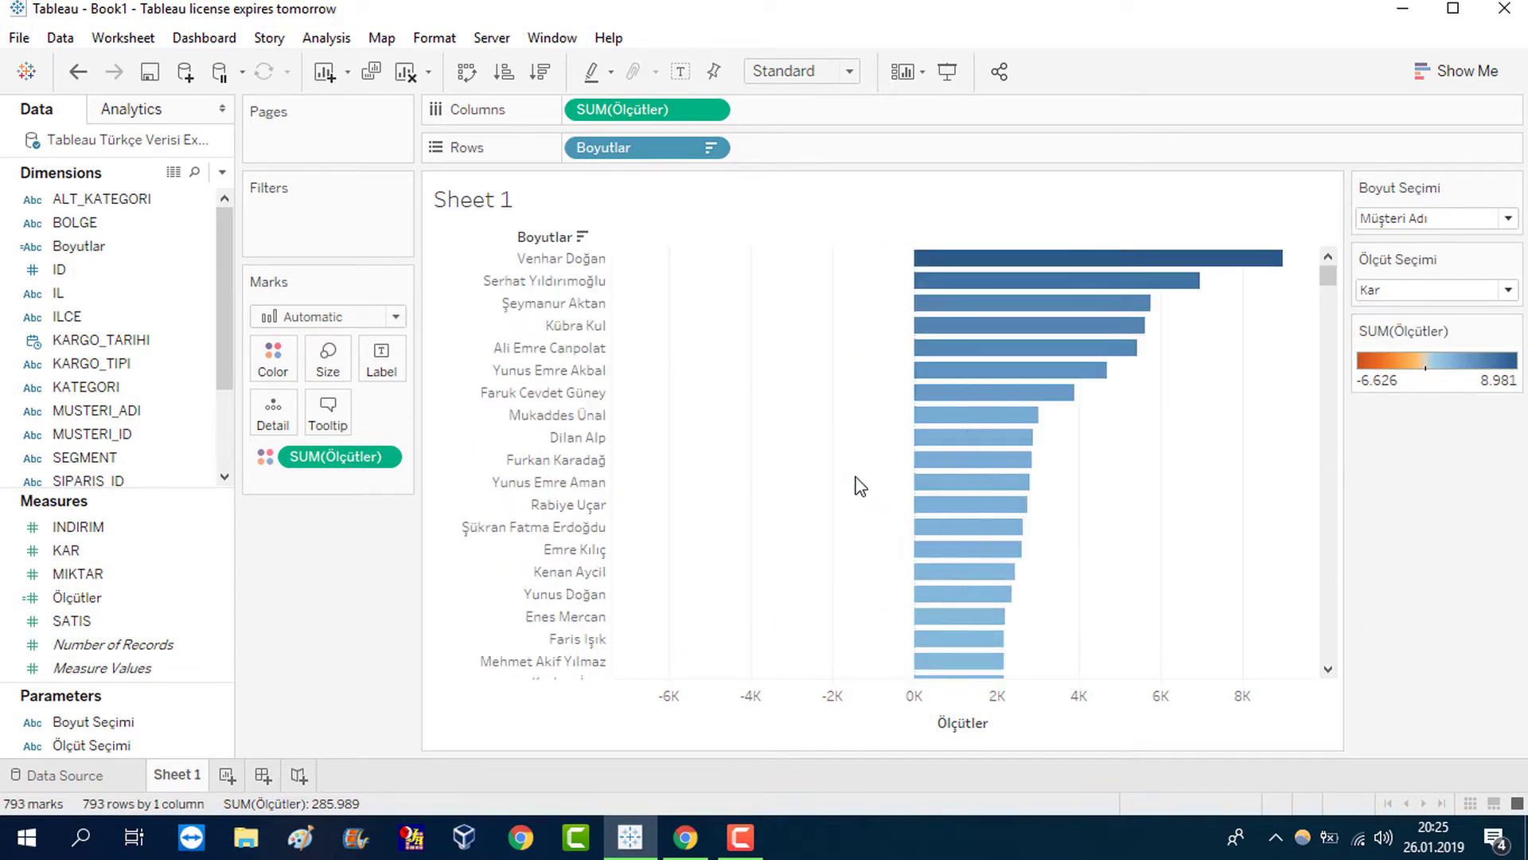
left_click(136, 149)
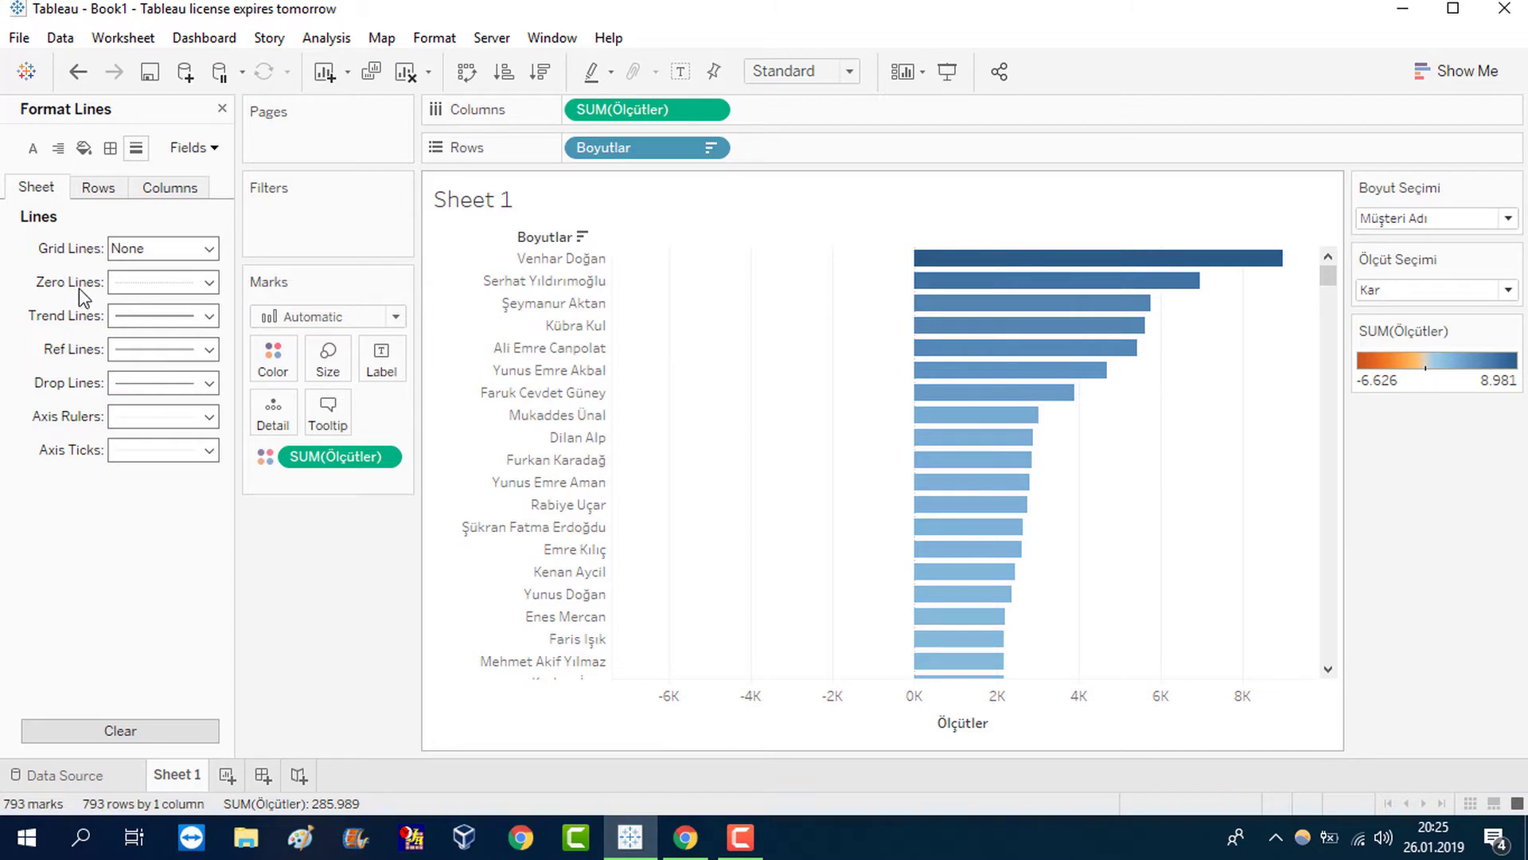
left_click(141, 182)
left_click(159, 248)
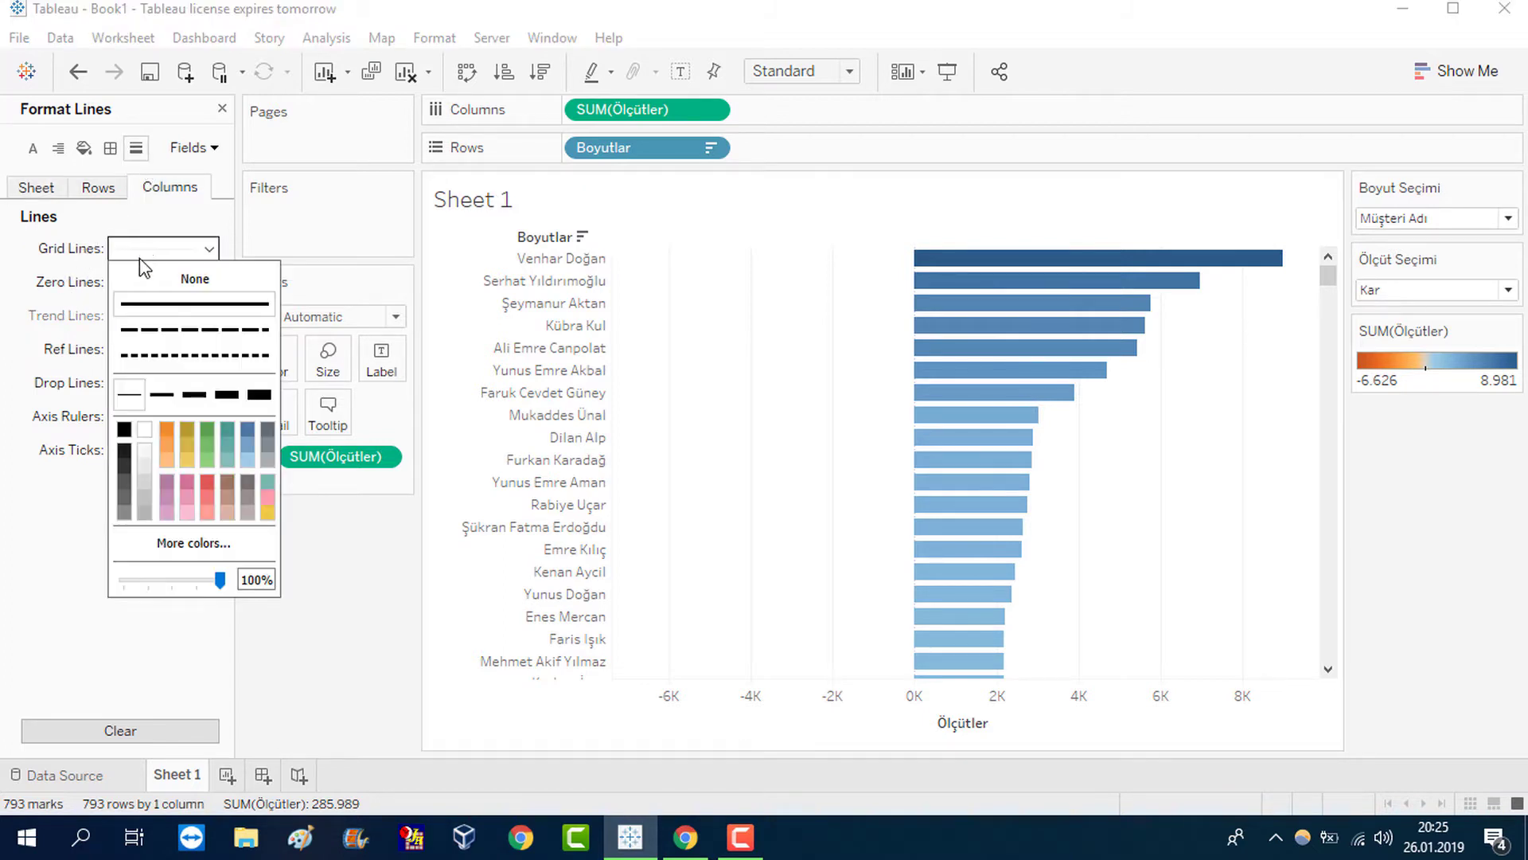
left_click(143, 280)
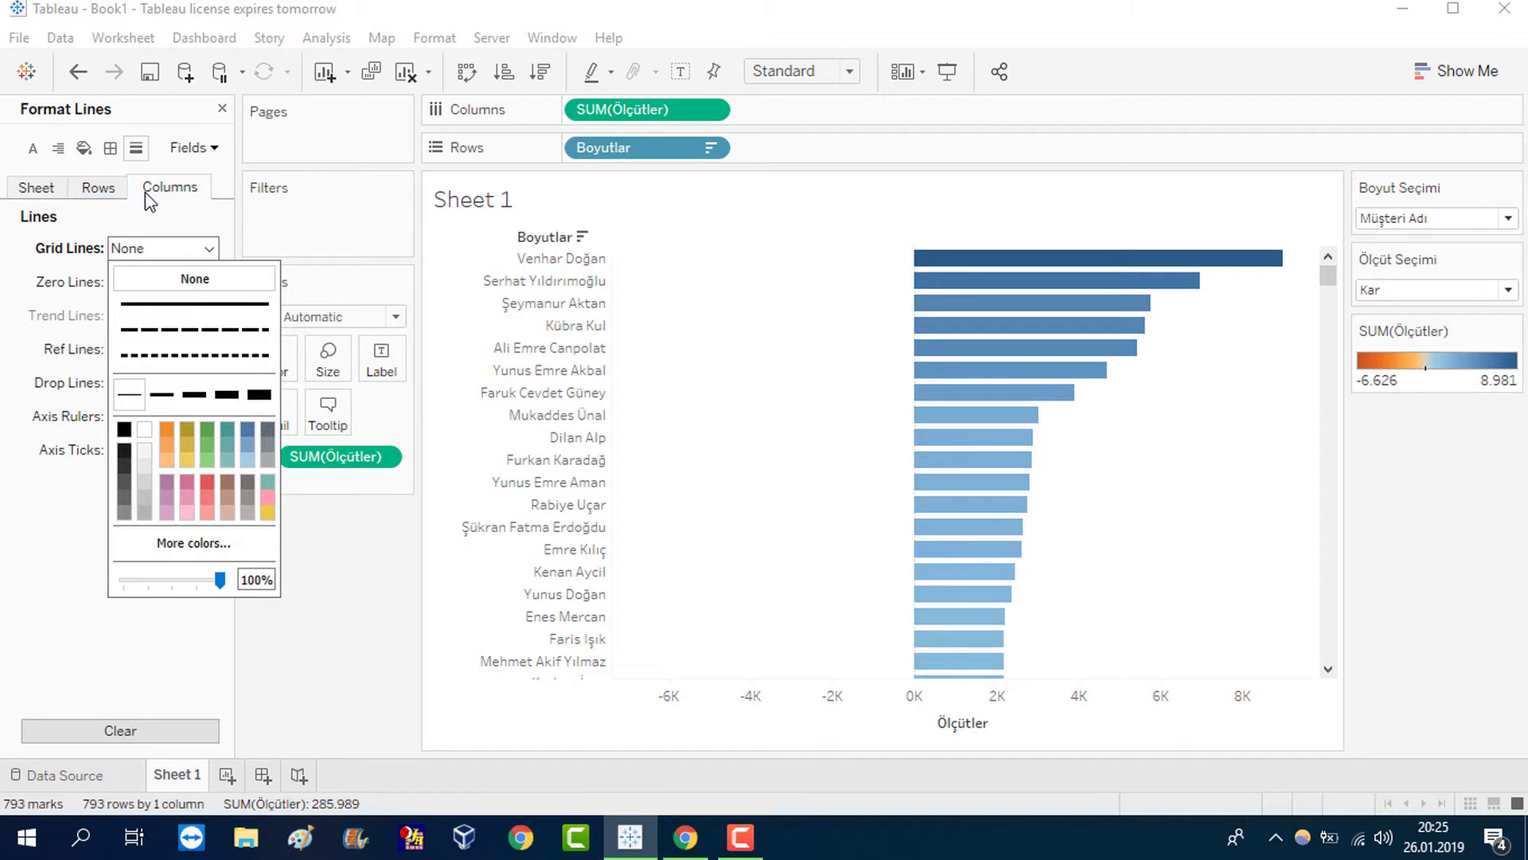
left_click(579, 215)
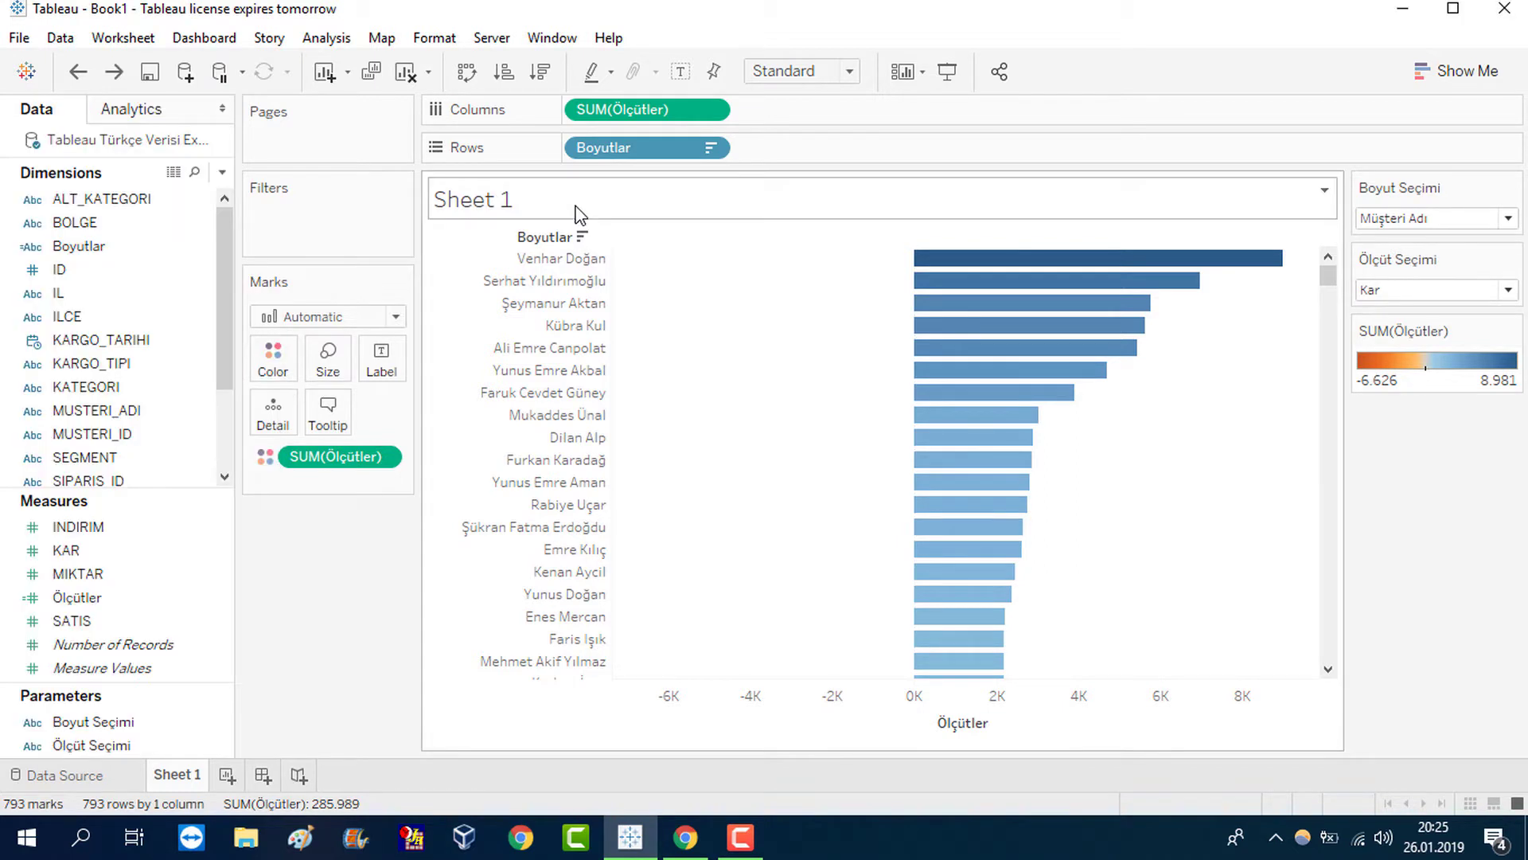
Replace the sheet title's content with the Boyut Seçimi parameter in bold, followed by the text "bazında".
double_click(580, 215)
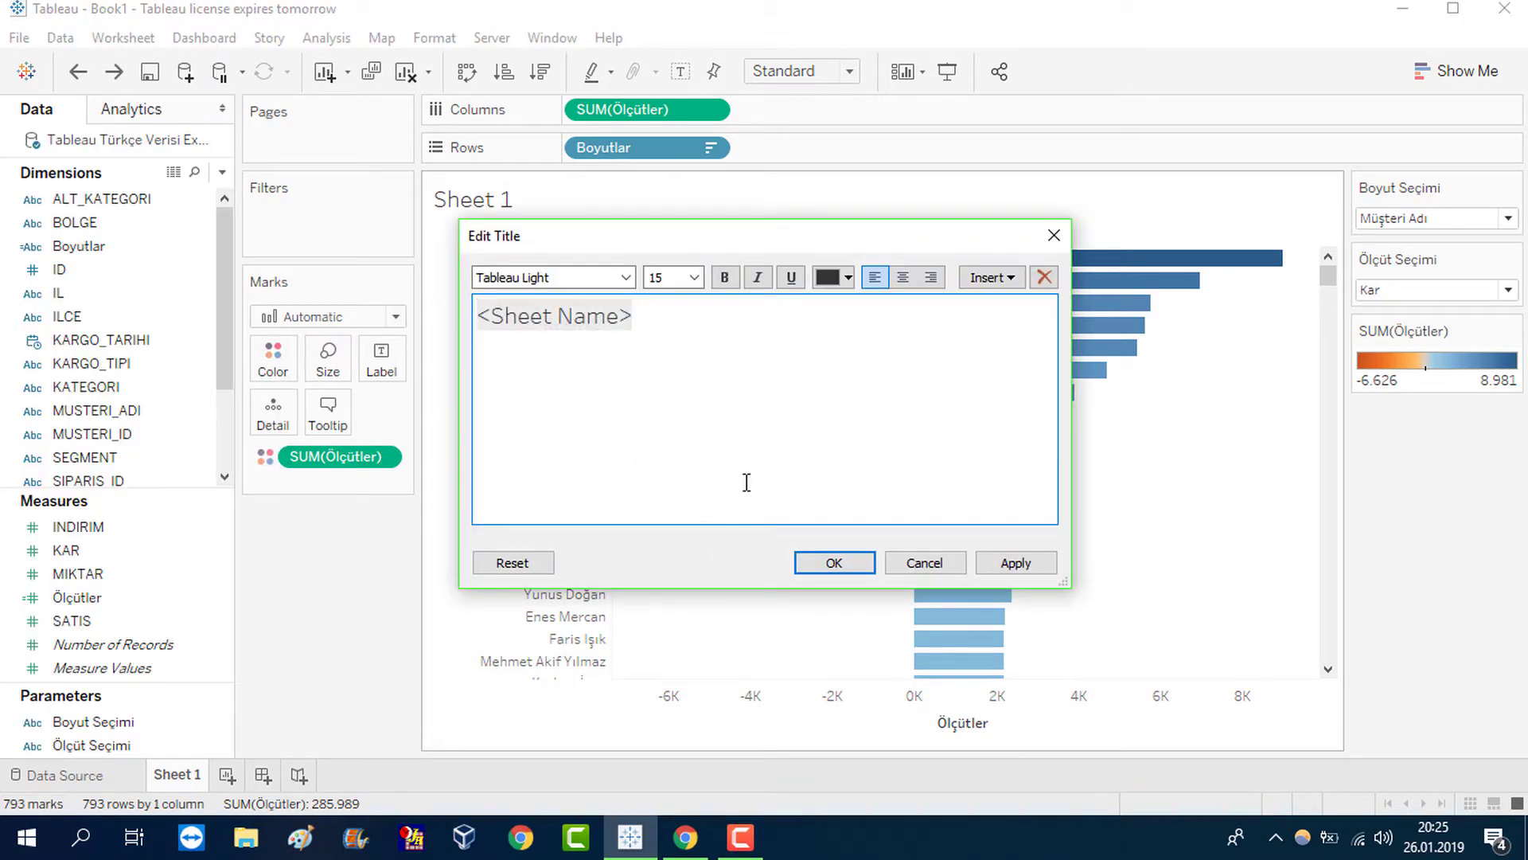
key("ctrl+a")
key("Delete")
left_click(992, 277)
left_click(1084, 614)
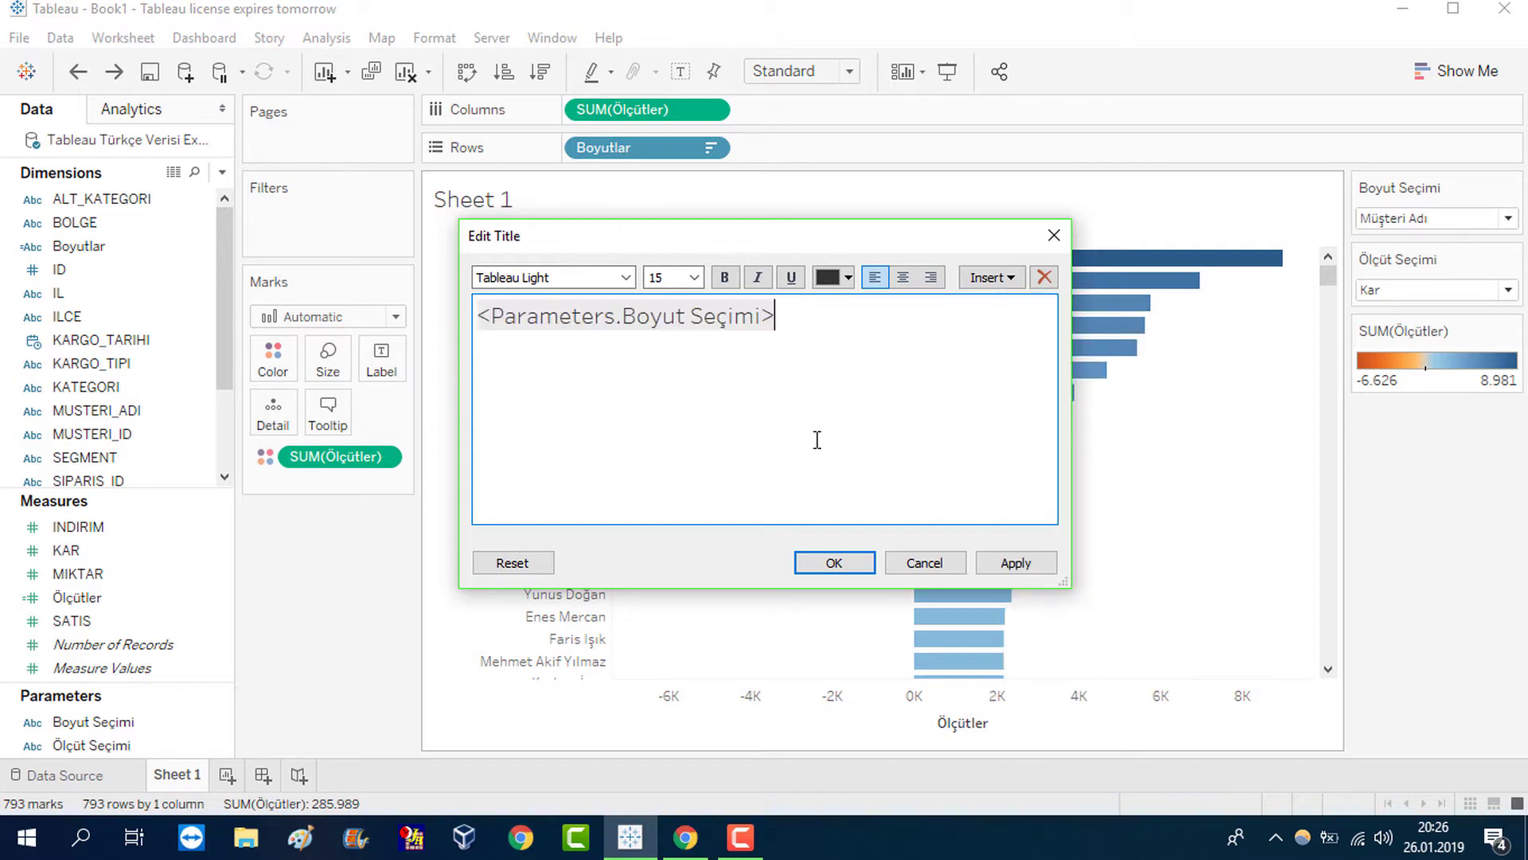
left_click(818, 317)
type("baz")
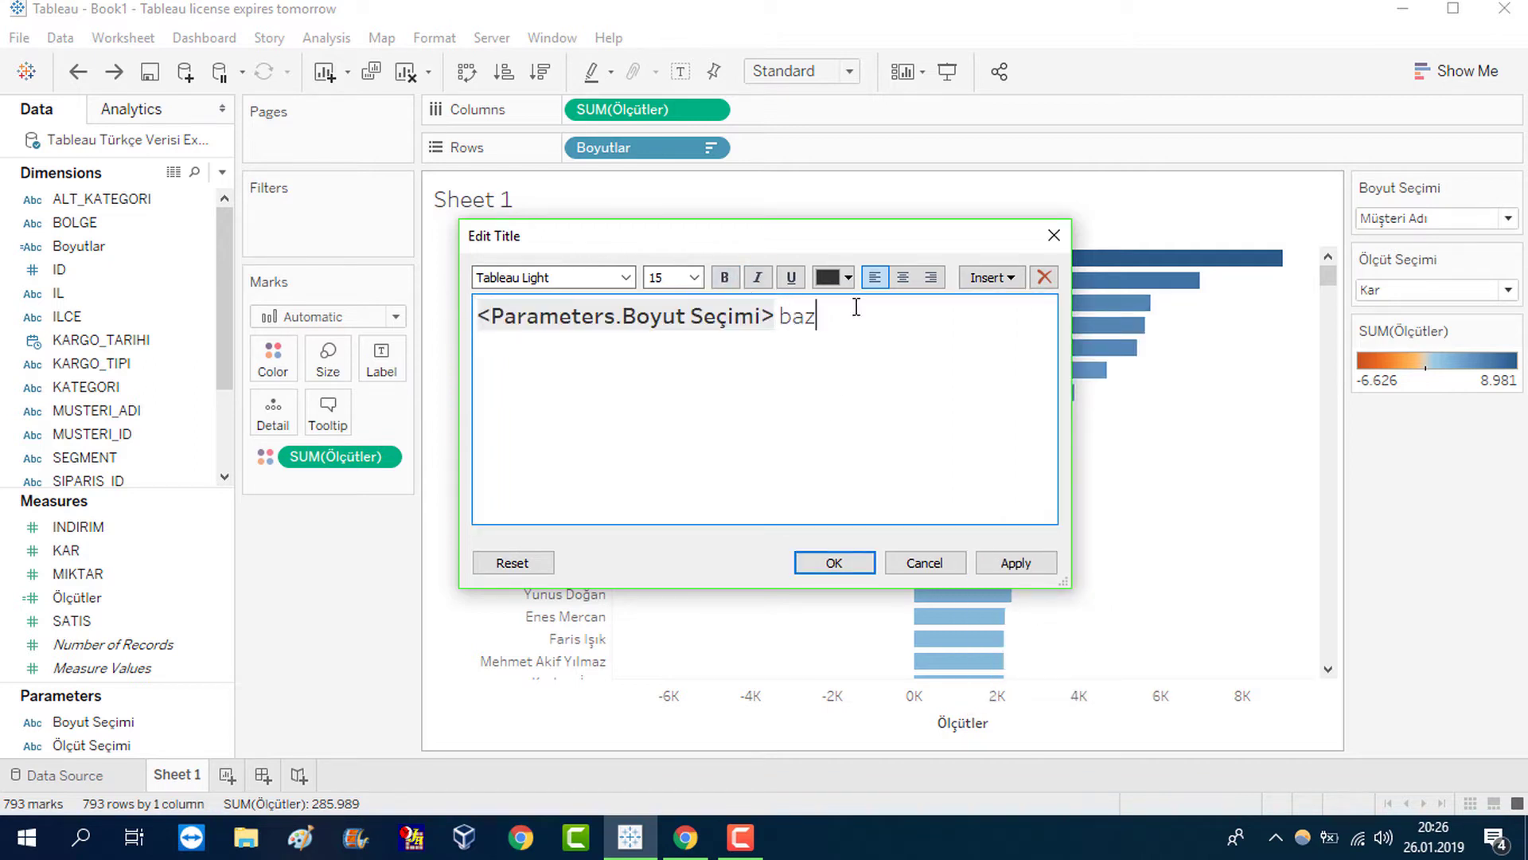
type("ında")
Append the Ölçüt Seçimi parameter in bold to the end of the sheet title and apply it.
key("Return")
left_click(991, 277)
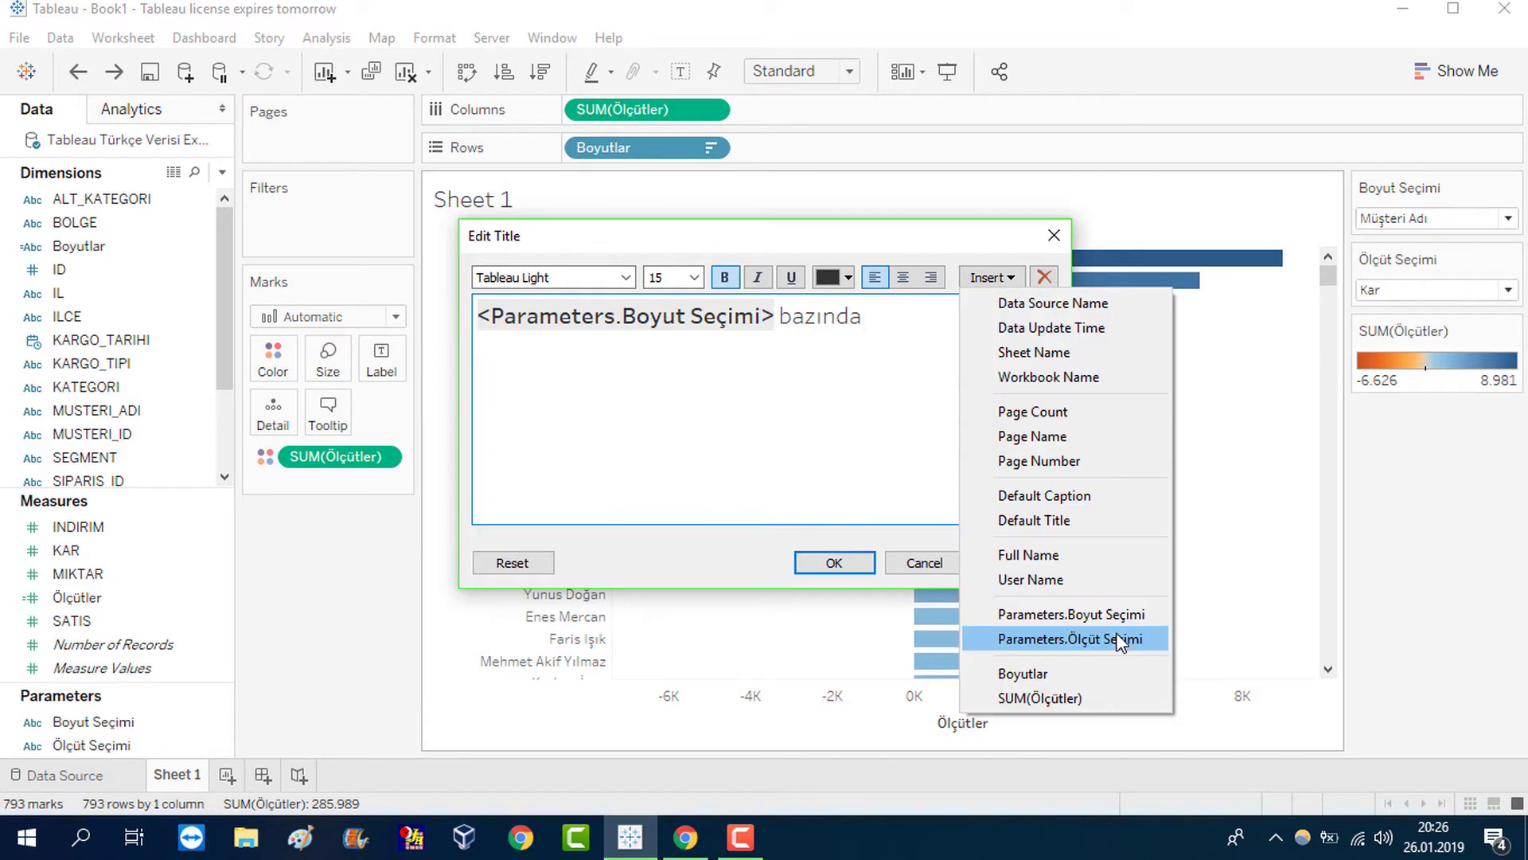
left_click(1124, 638)
left_click(868, 565)
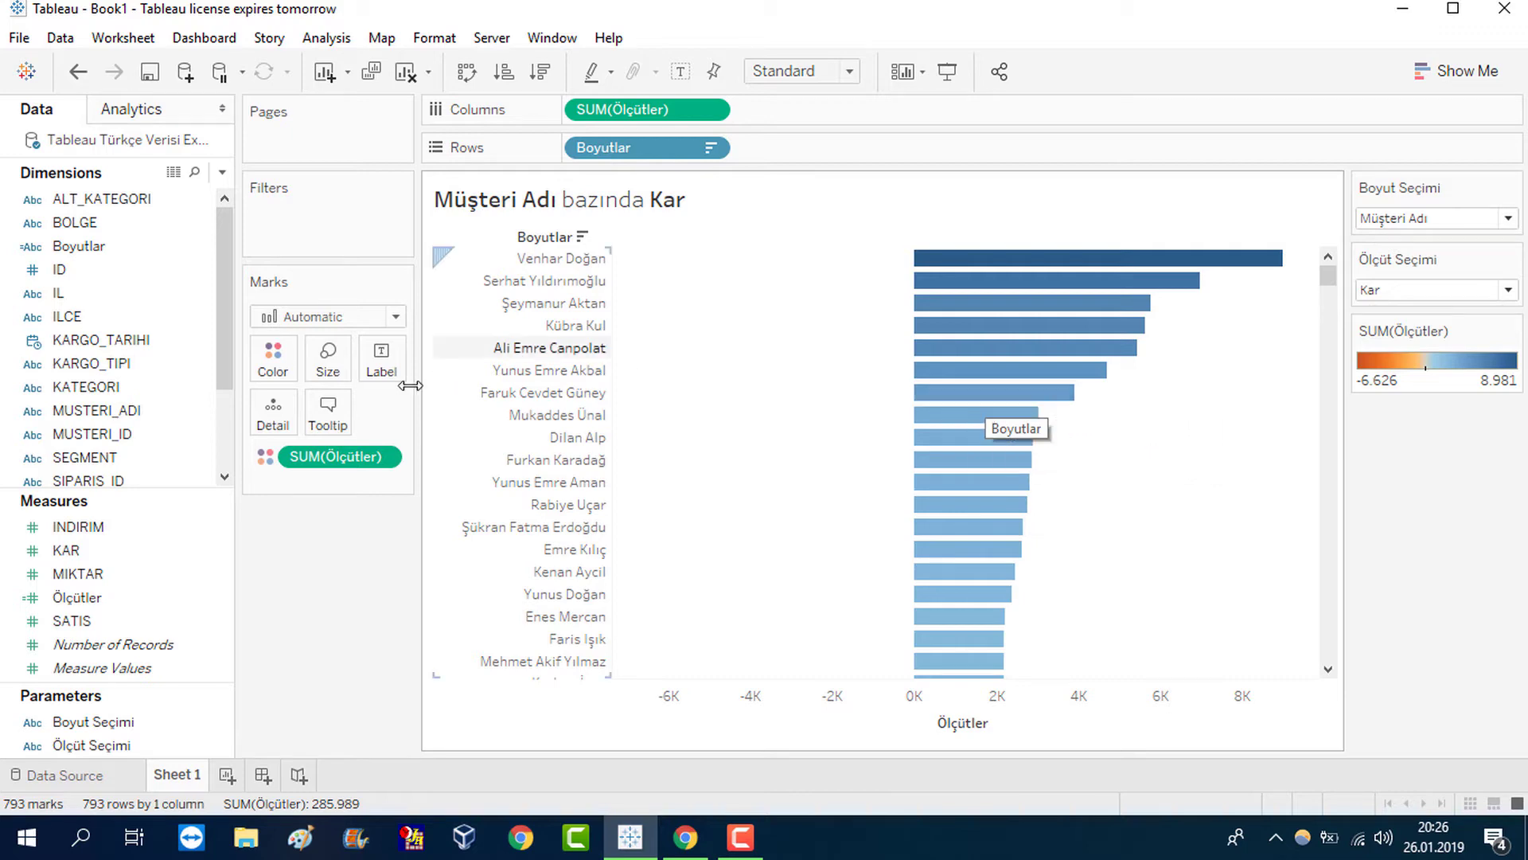
Replace the tooltip labels Boyutlar and Ölçütler with the Boyut Seçimi and Ölçüt Seçimi parameters.
left_click(328, 410)
left_click(991, 232)
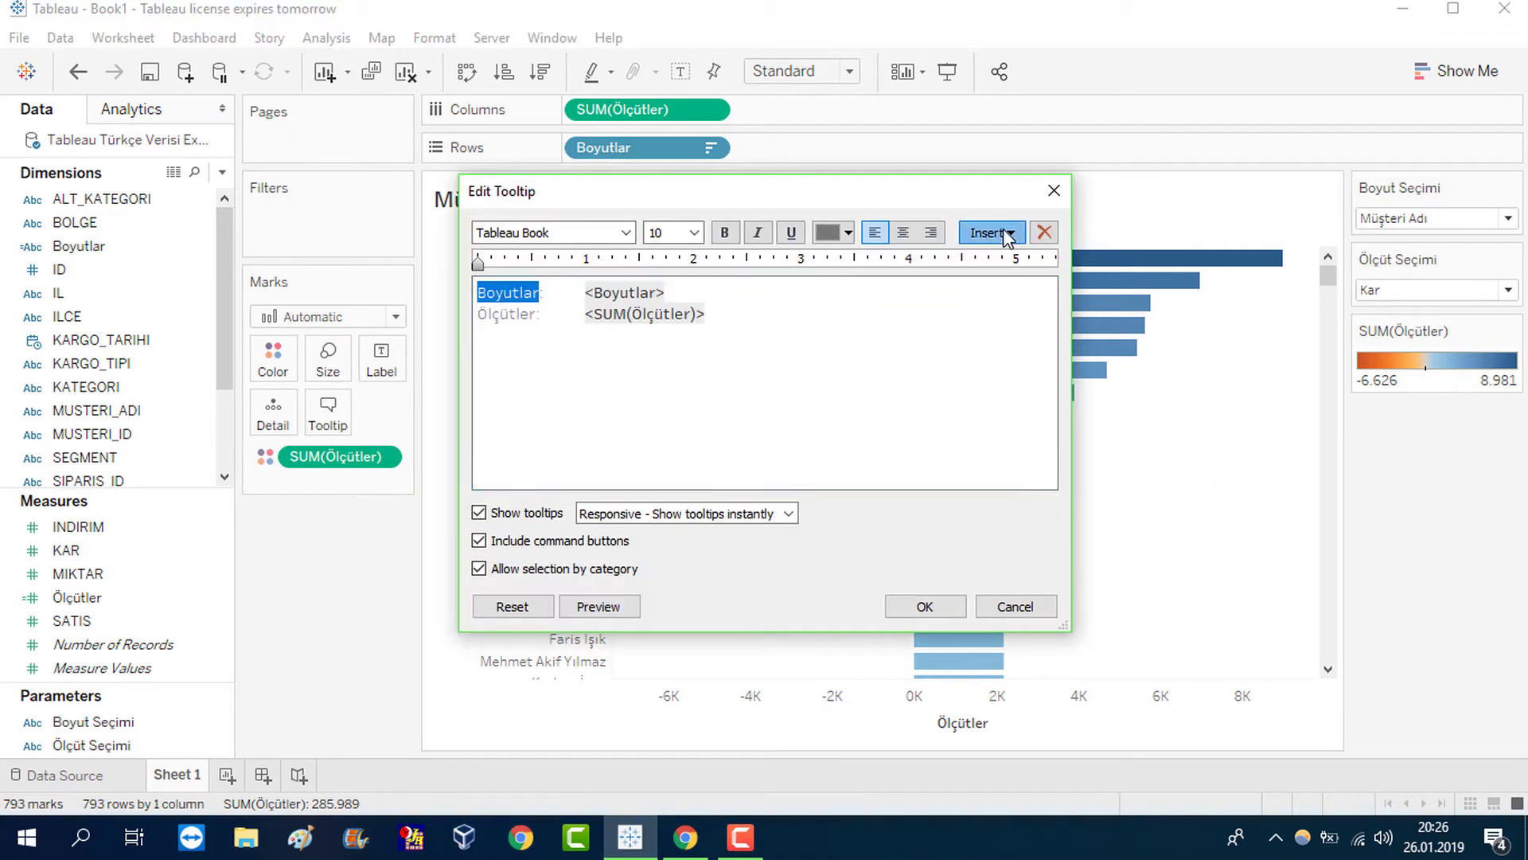
left_click(1078, 600)
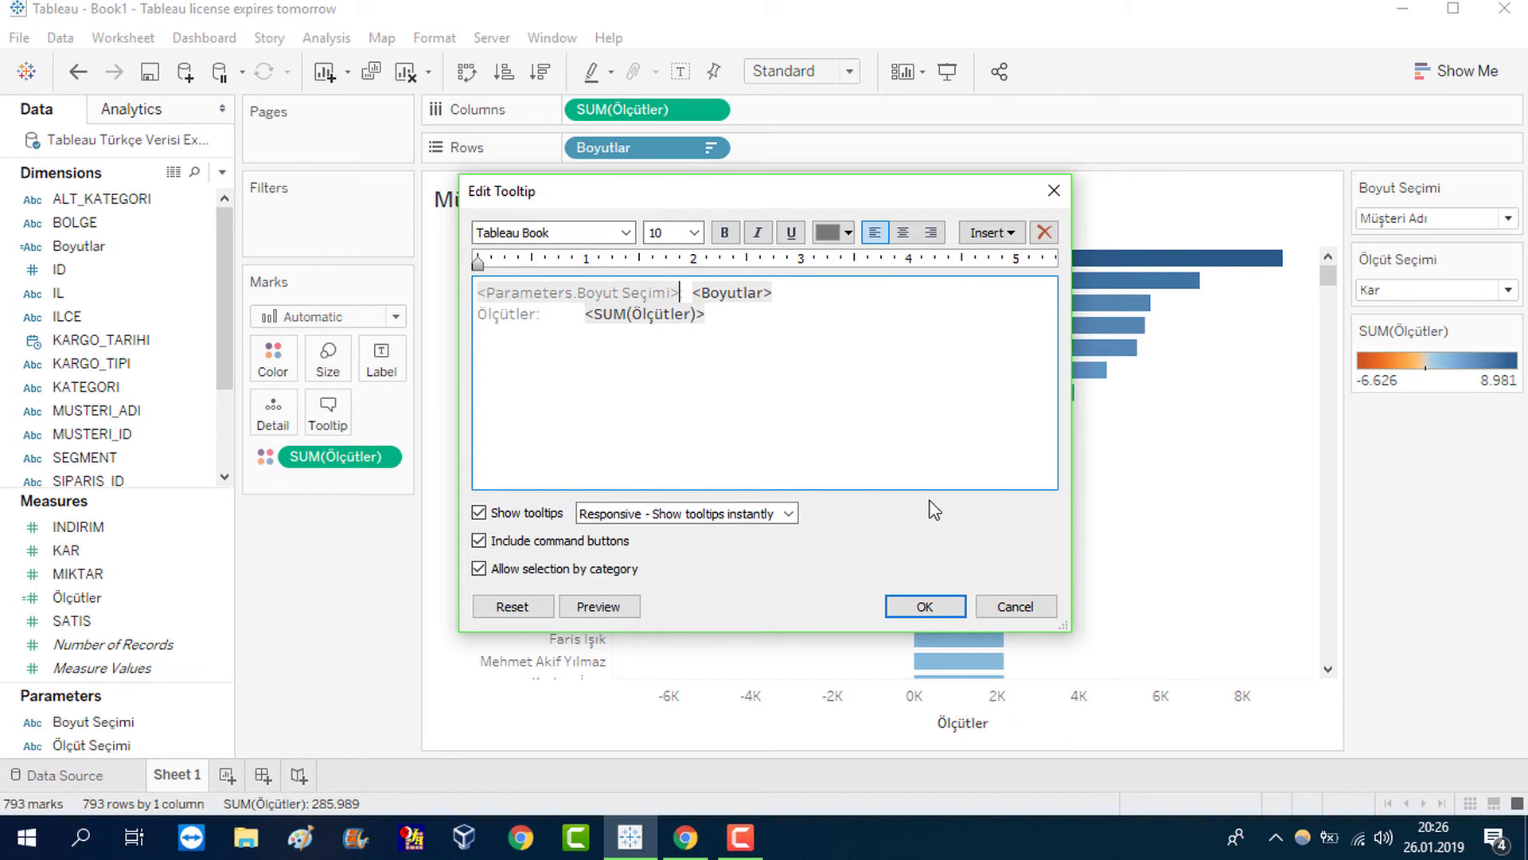
double_click(529, 313)
left_click(991, 233)
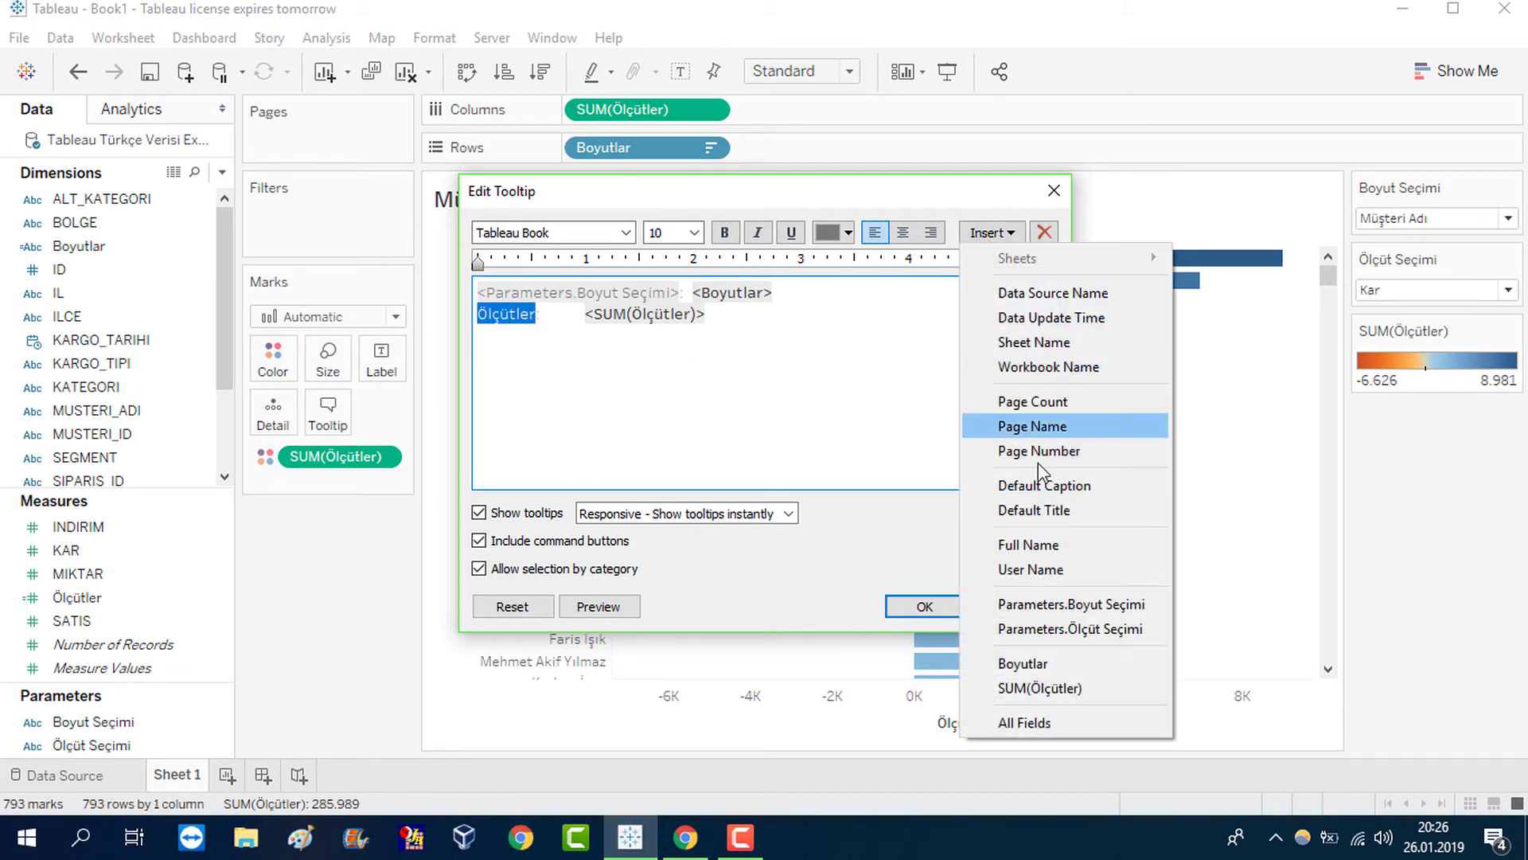
left_click(1076, 629)
left_click(951, 612)
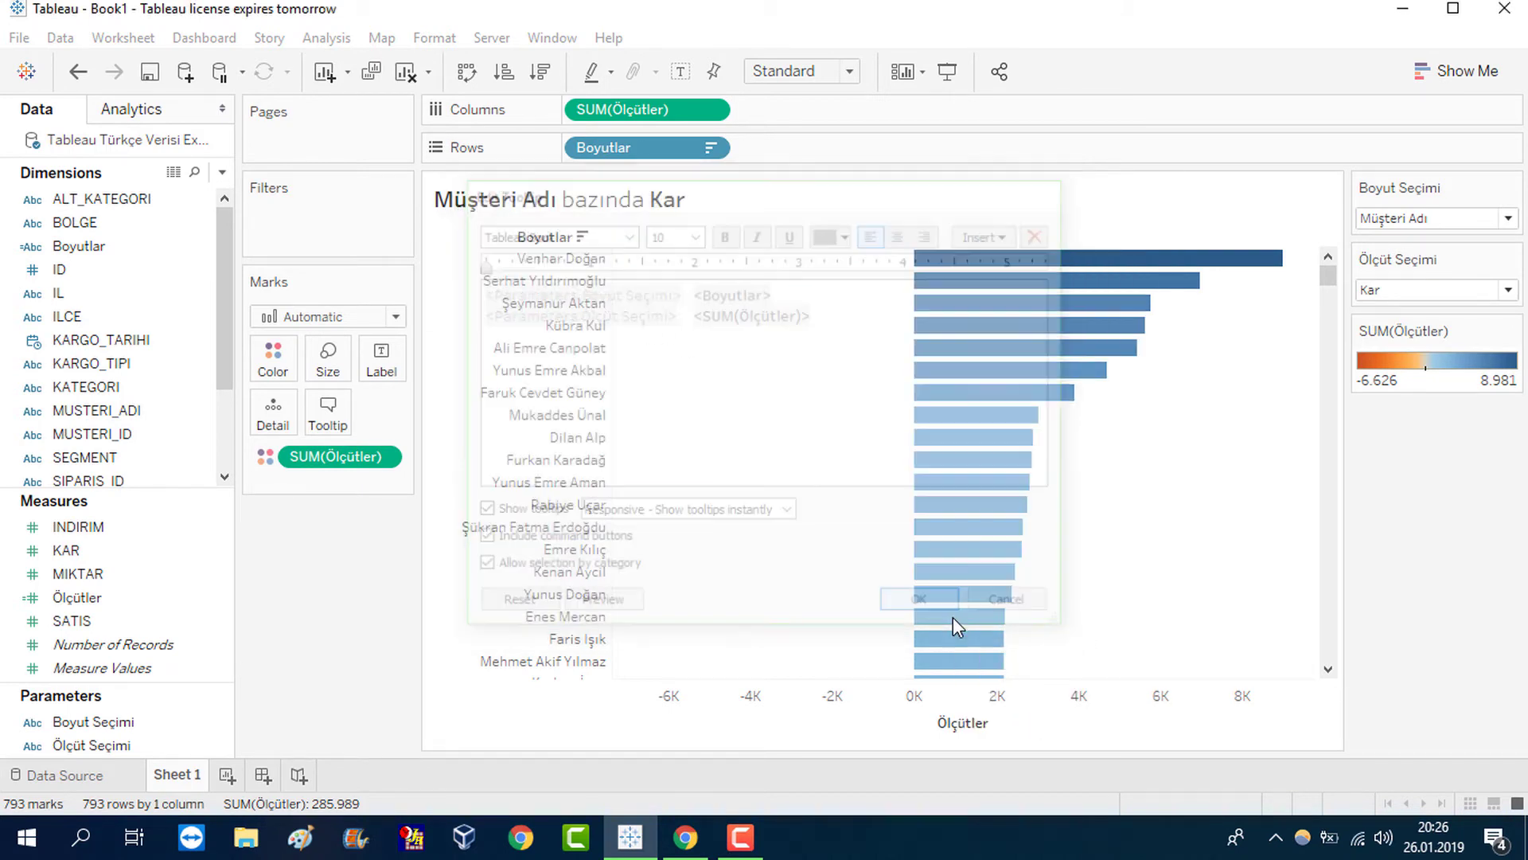
Test the parameter controls by choosing Segment and Alt Kategori for Boyut Seçimi and Satış for Ölçüt Seçimi.
mouse_move(987, 374)
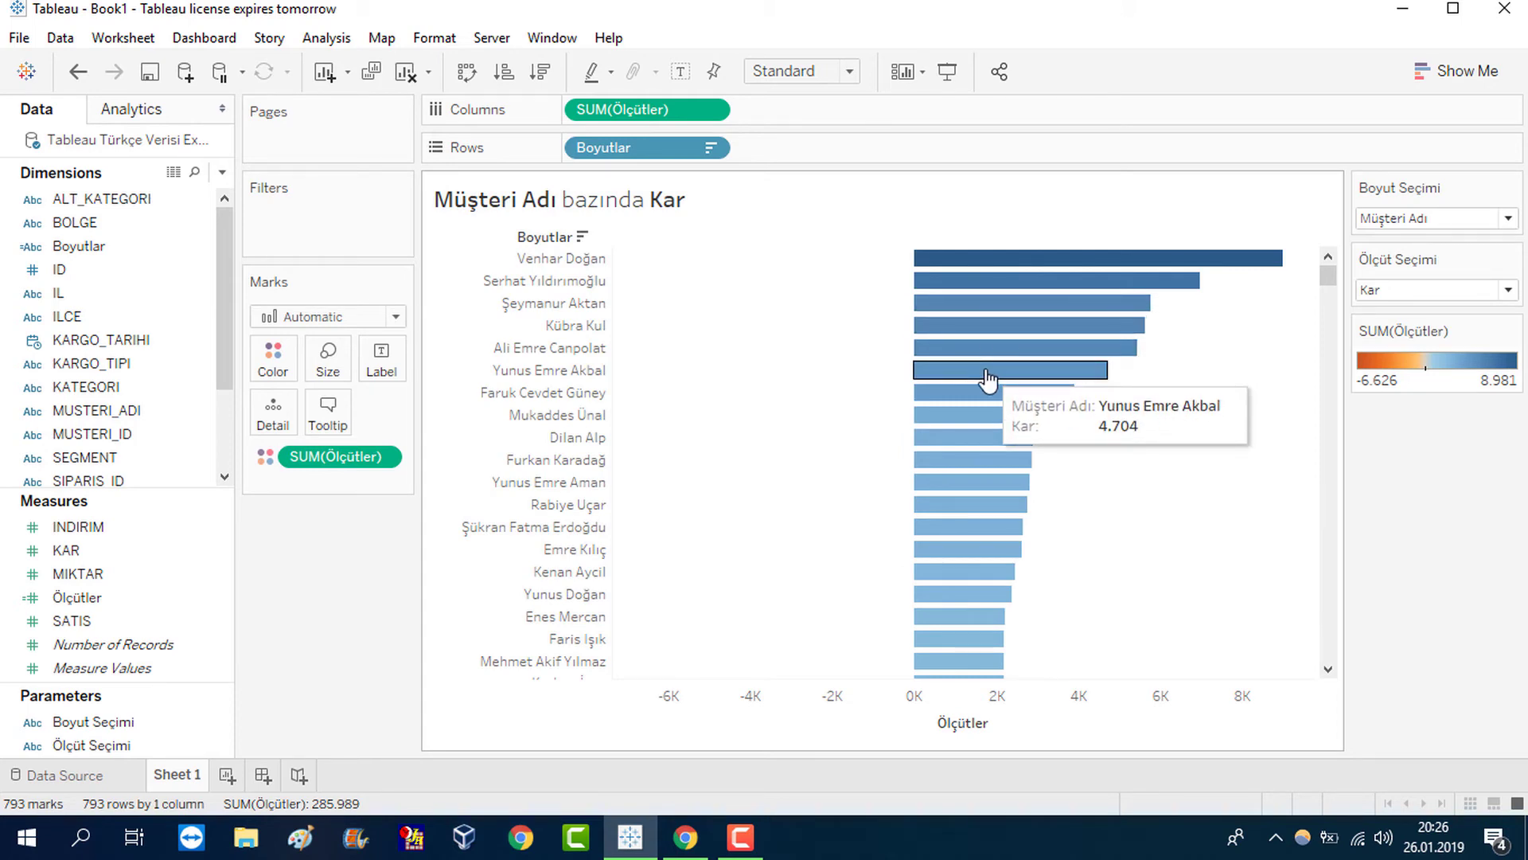
left_click(1478, 218)
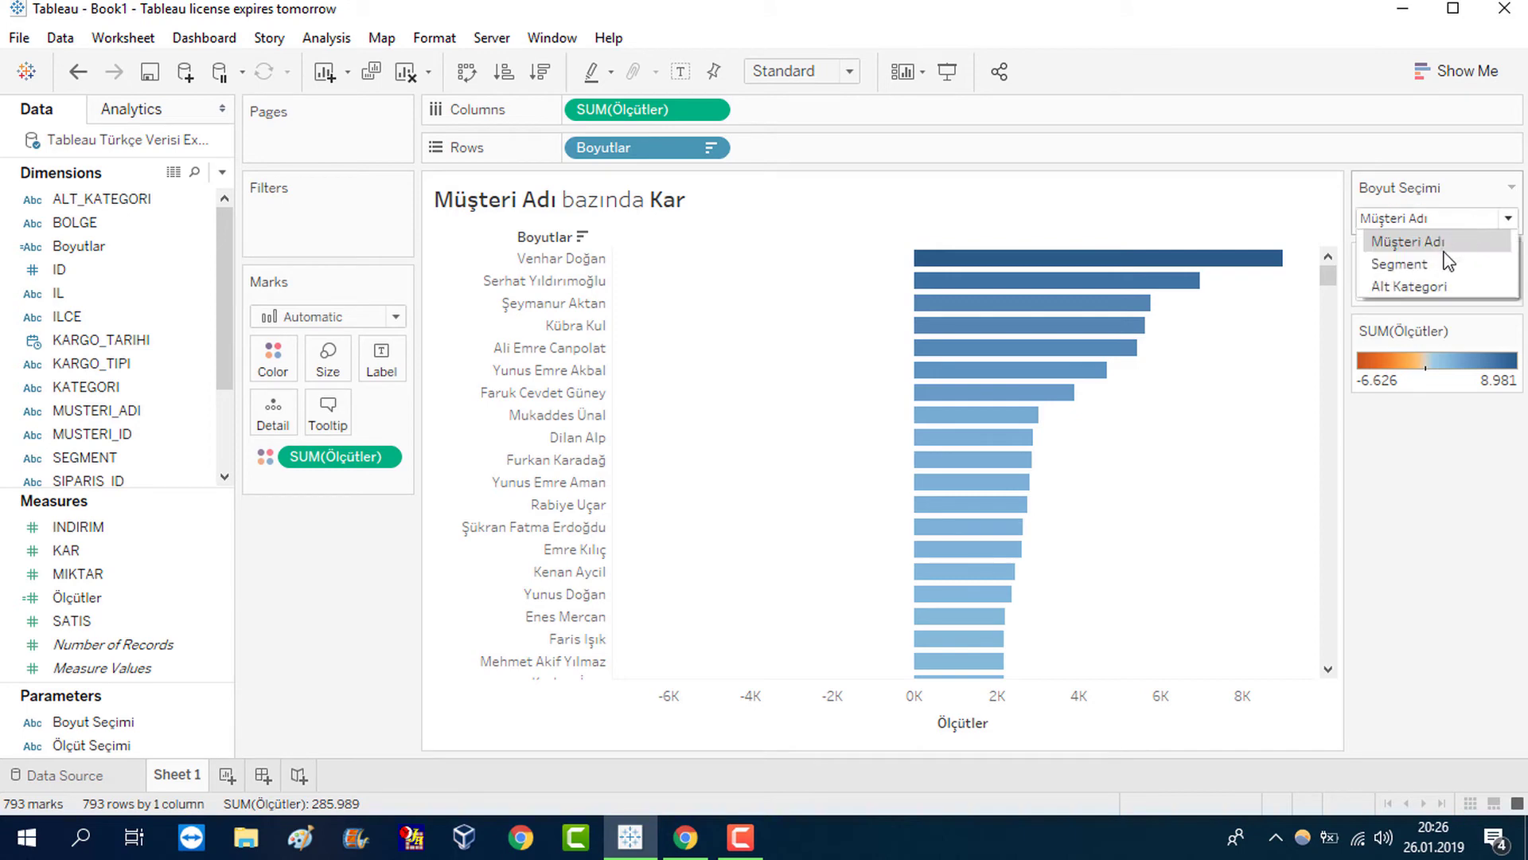
left_click(1439, 259)
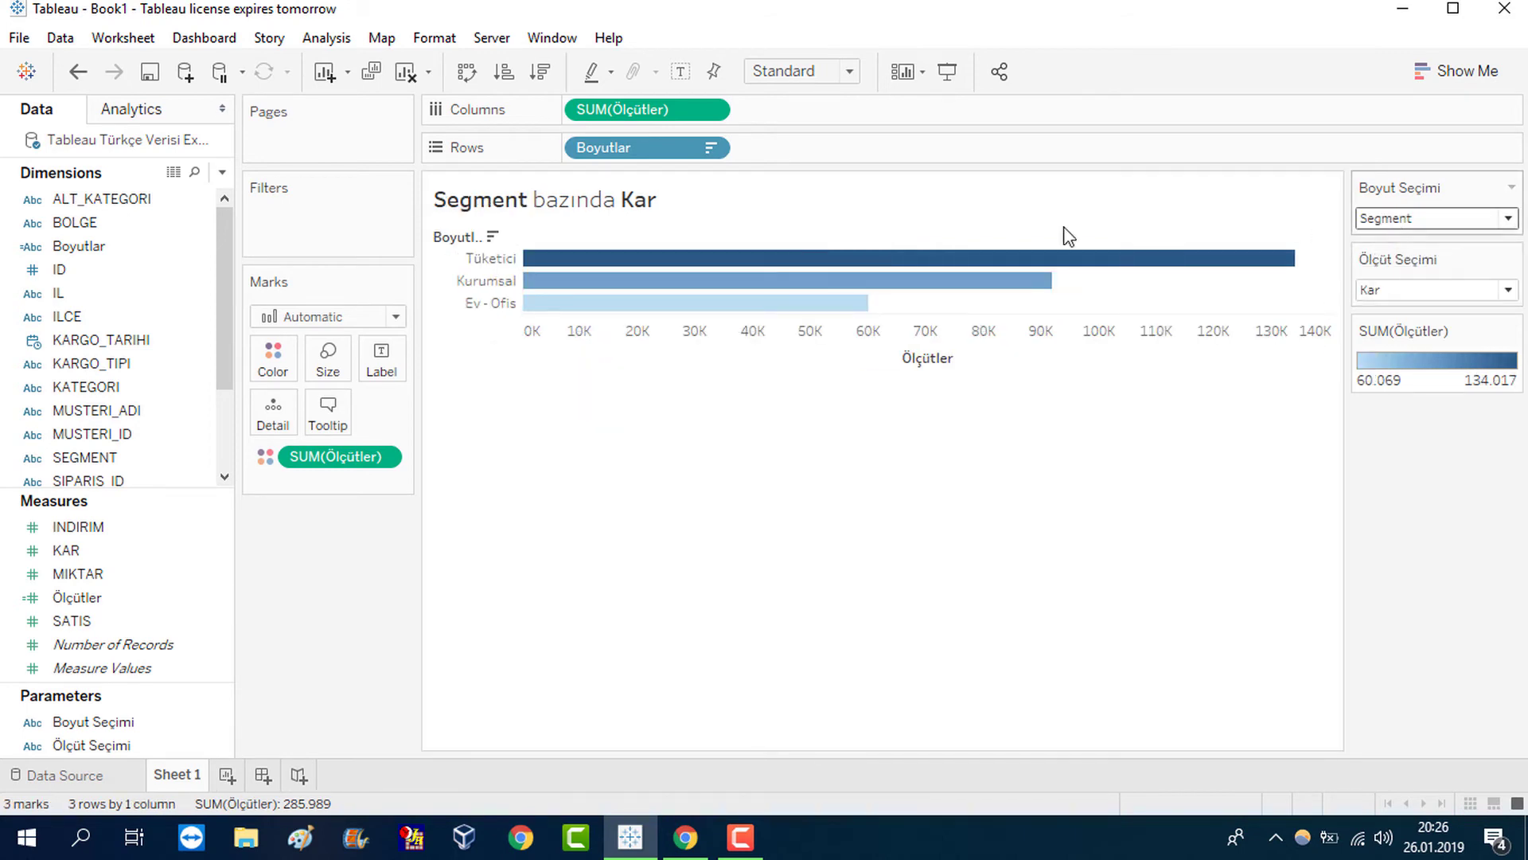
mouse_move(611, 291)
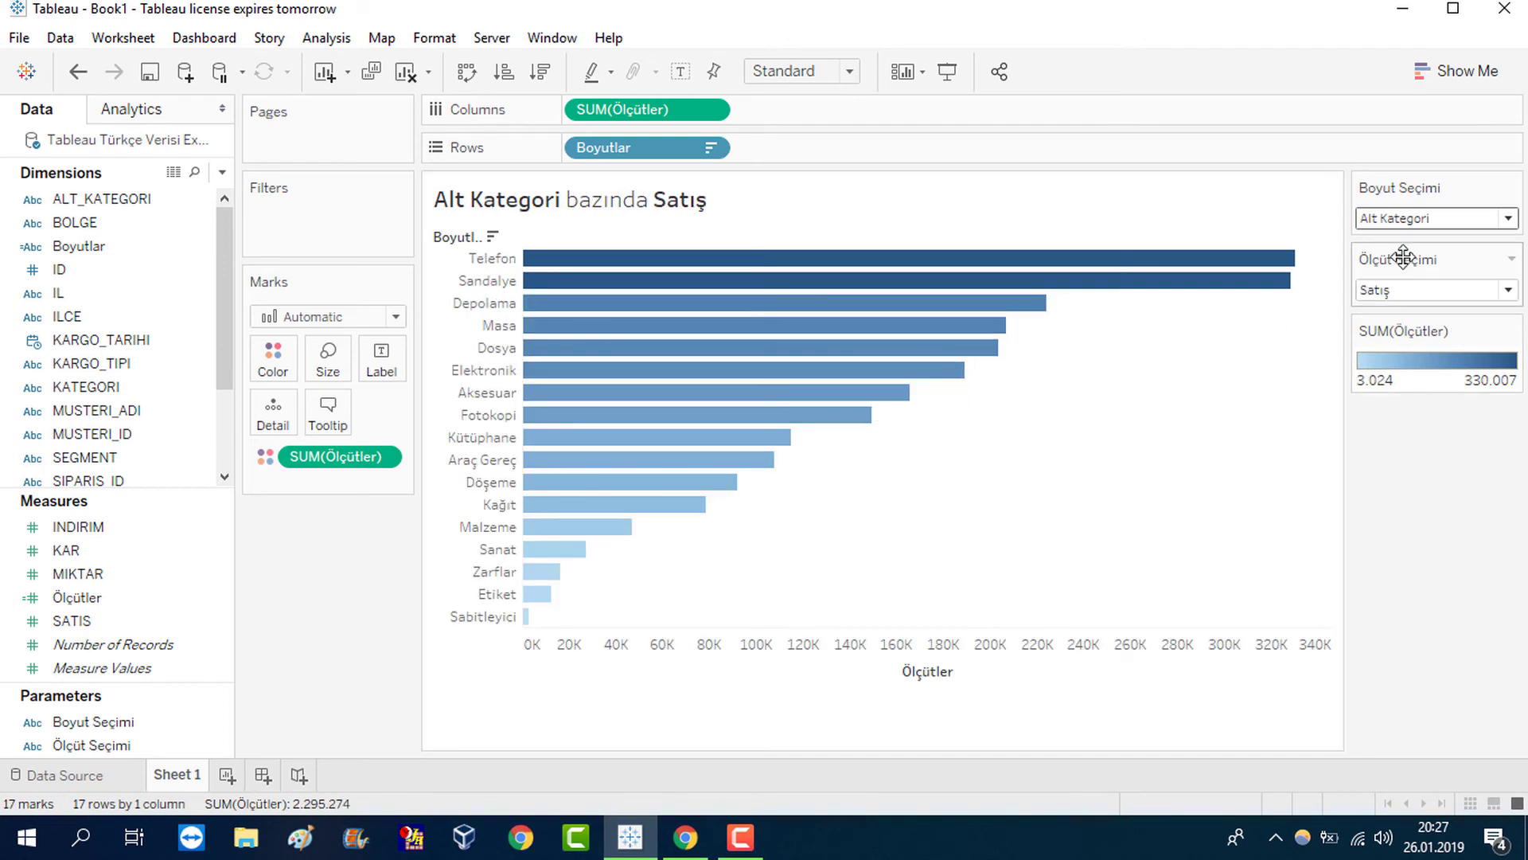
left_click(1418, 223)
left_click(1198, 369)
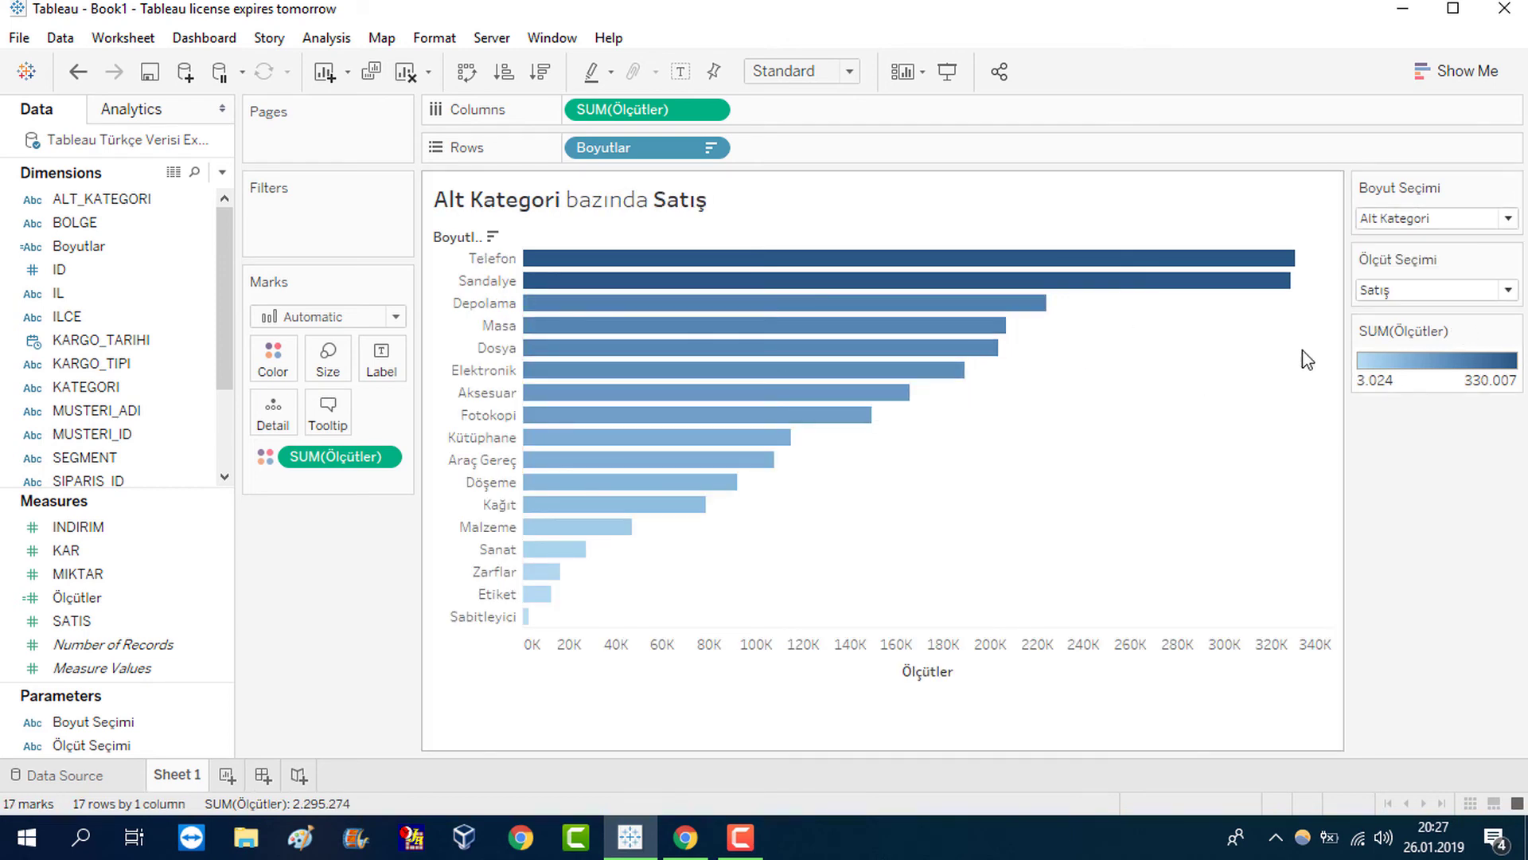